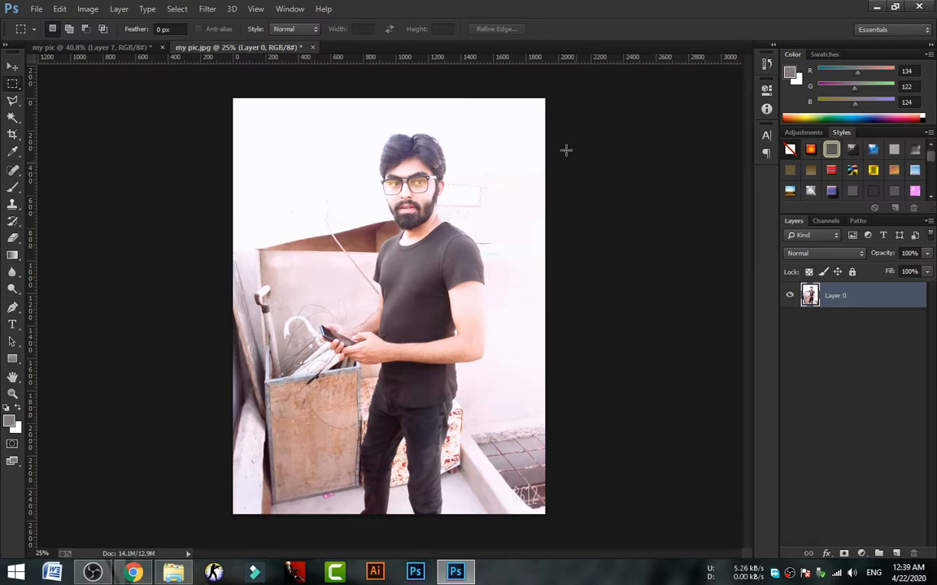
Open backgound.jpeg from the part 1 folder and dock it alongside the other open documents
{"action": "left_click", "coordinate": [130, 48]}
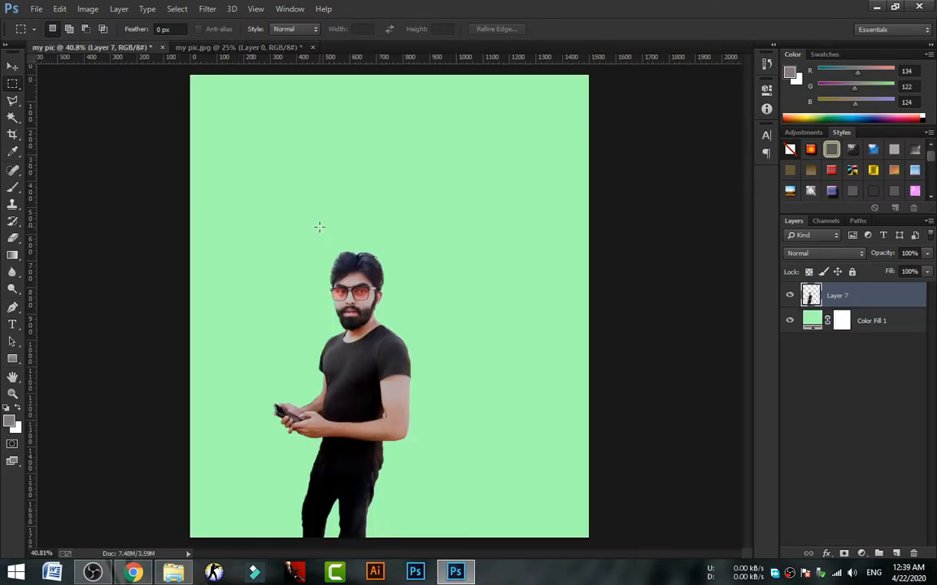
{"action": "left_click", "coordinate": [37, 8]}
{"action": "left_click", "coordinate": [44, 46]}
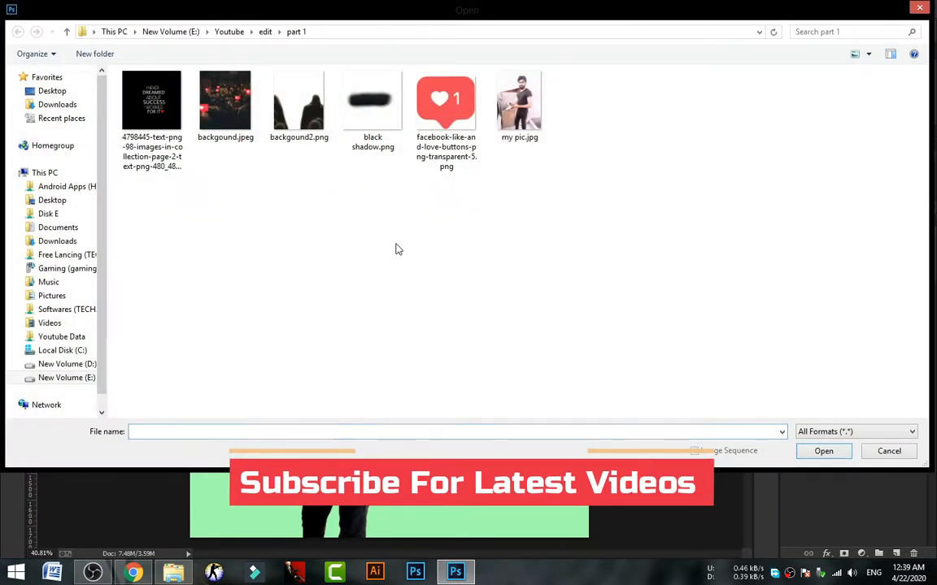
{"action": "left_click", "coordinate": [225, 111]}
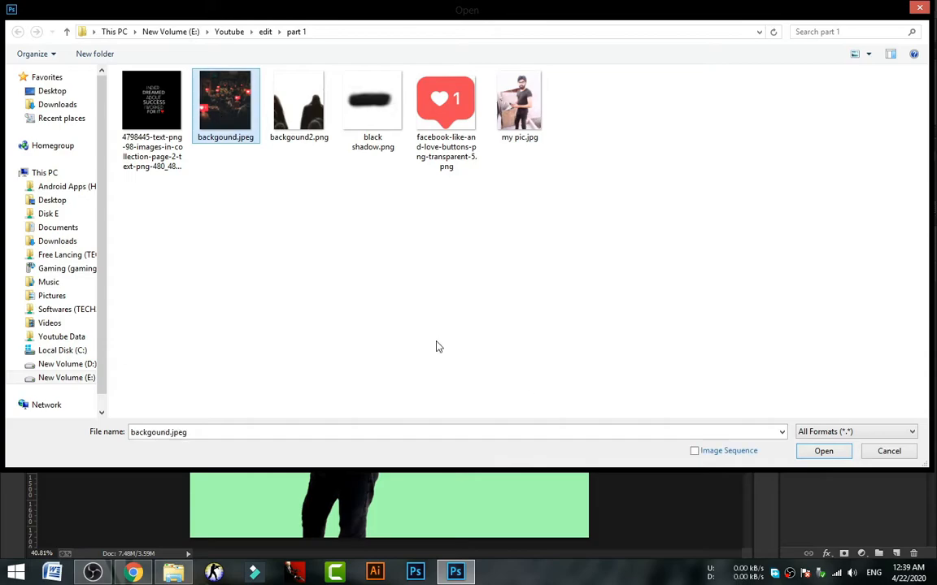
{"action": "left_click", "coordinate": [824, 450]}
{"action": "left_click_drag", "start_coordinate": [140, 64], "coordinate": [351, 78]}
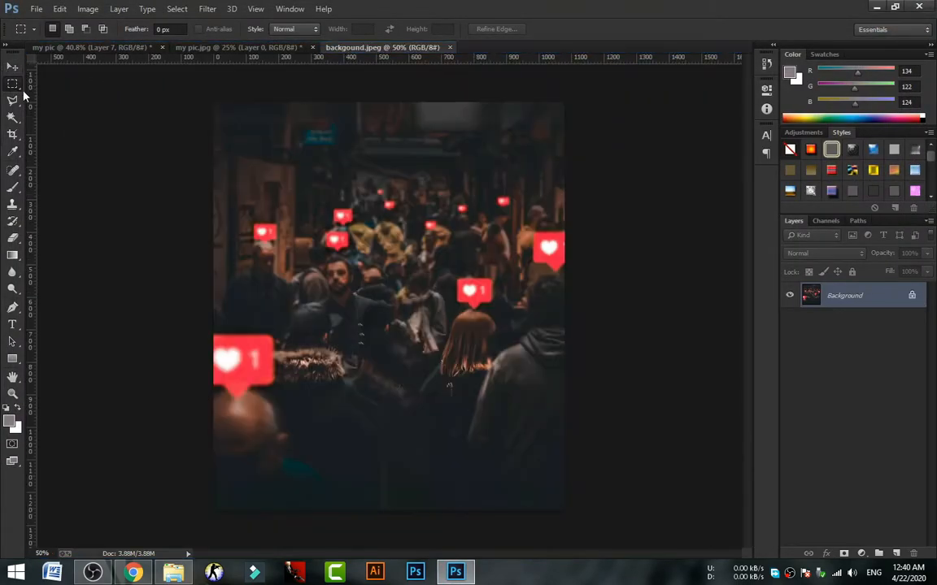
Close my pic.jpg without saving its changes
{"action": "left_click", "coordinate": [114, 47]}
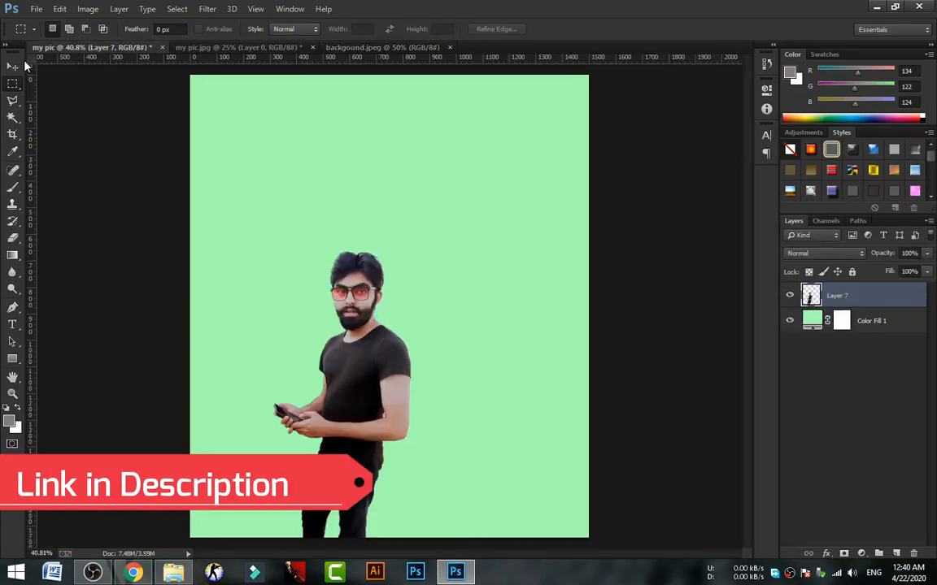
{"action": "left_click", "coordinate": [211, 47]}
{"action": "left_click", "coordinate": [312, 47]}
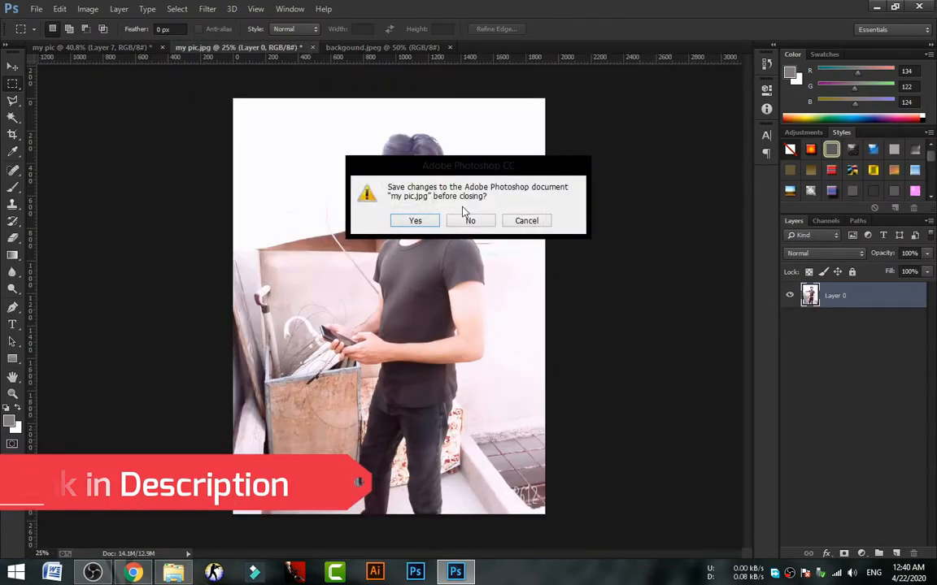
{"action": "left_click", "coordinate": [467, 219]}
Copy the cut-out man from the green document into backgound.jpeg, scale him down proportionally and place him near the middle of the crowd
{"action": "left_click", "coordinate": [12, 68]}
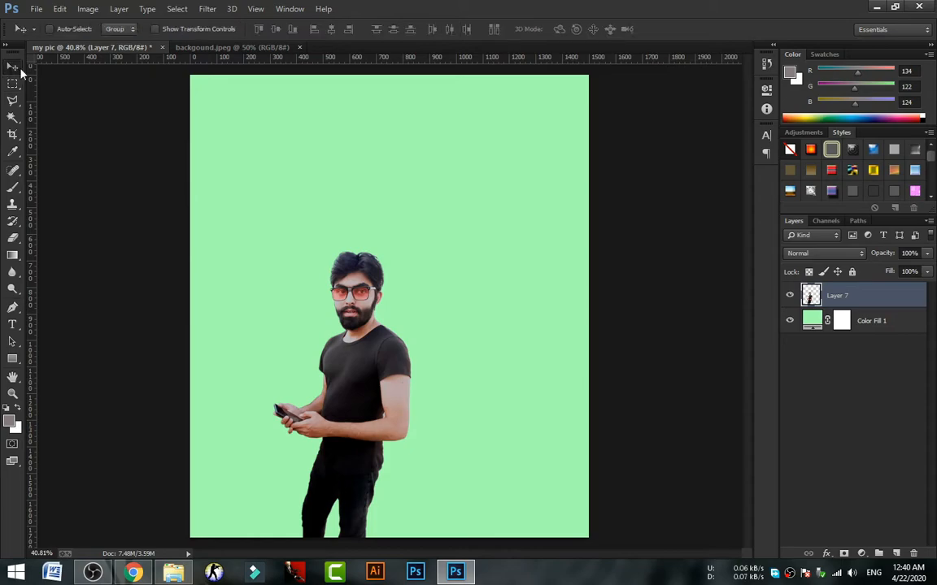
{"action": "left_click_drag", "start_coordinate": [350, 300], "coordinate": [401, 193]}
{"action": "key", "text": "ctrl+t"}
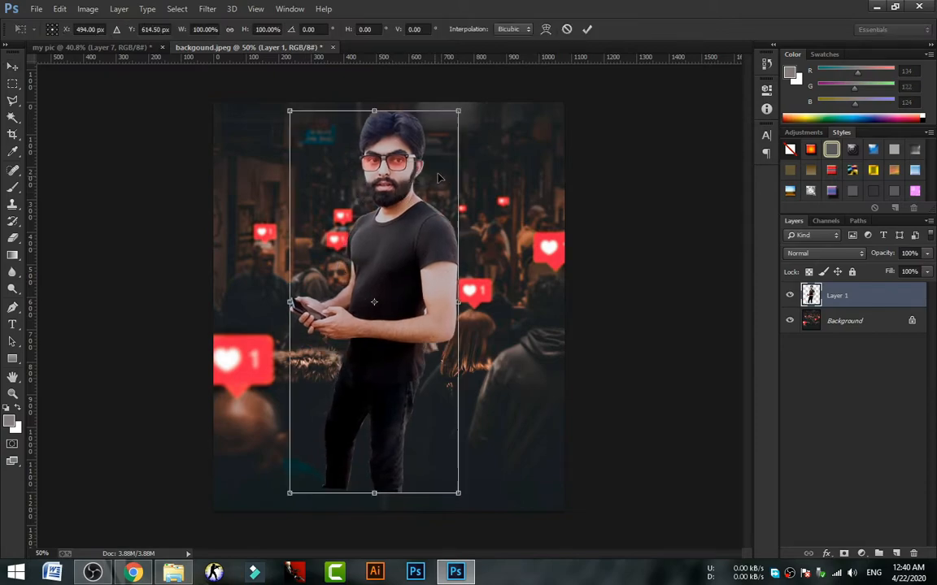
{"action": "left_click_drag", "start_coordinate": [456, 109], "coordinate": [435, 161]}
{"action": "mouse_move", "coordinate": [386, 236]}
{"action": "left_mouse_down"}
{"action": "mouse_move", "coordinate": [378, 242]}
{"action": "mouse_move", "coordinate": [389, 246]}
{"action": "left_mouse_up"}
{"action": "key", "text": "Return"}
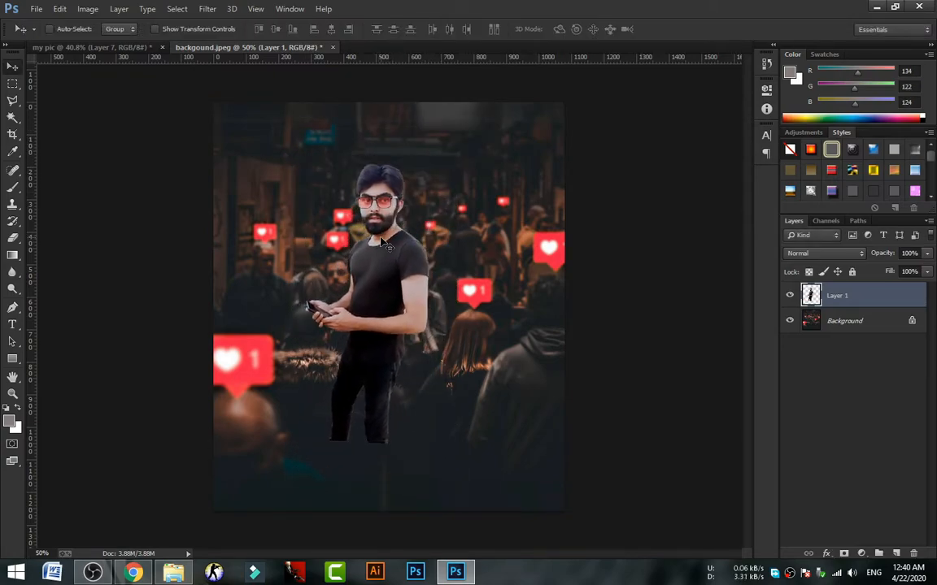
Hide the man's layer and unlock the Background layer
{"action": "left_click", "coordinate": [790, 296]}
{"action": "left_click", "coordinate": [911, 320]}
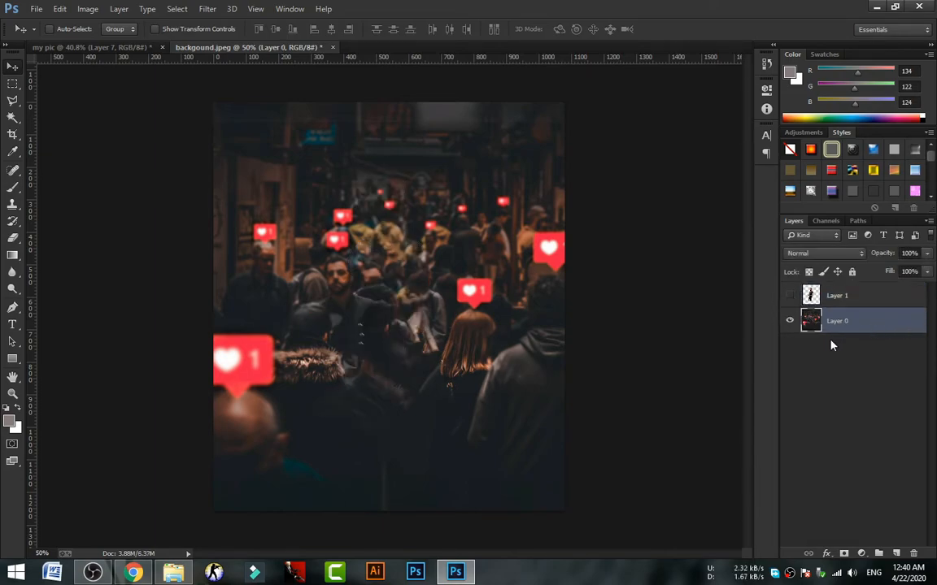
{"action": "left_click", "coordinate": [88, 9]}
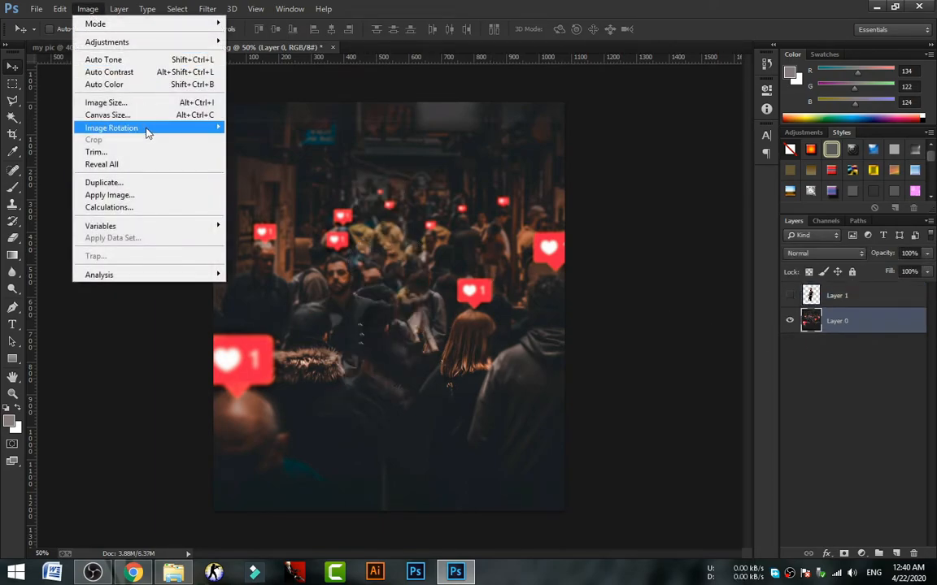
{"action": "mouse_move", "coordinate": [148, 133]}
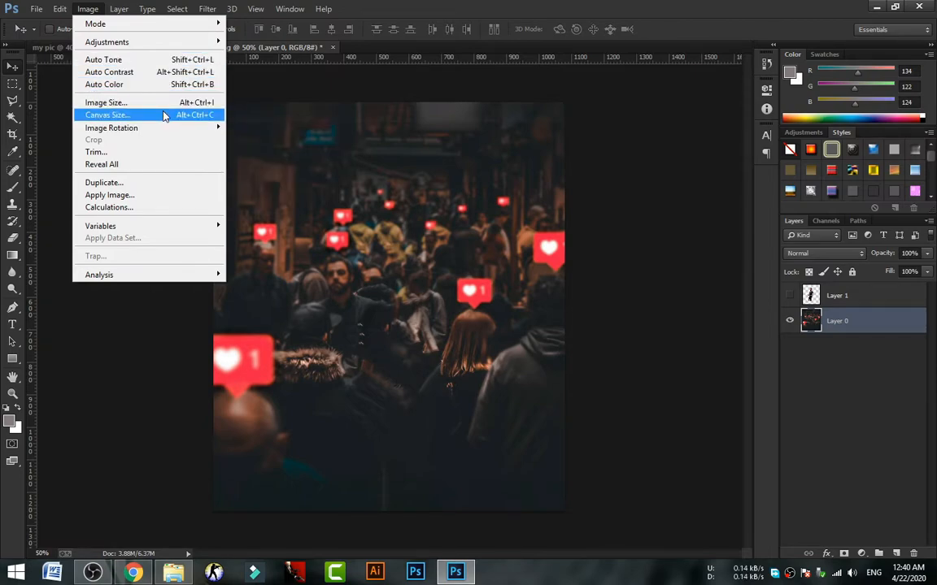
{"action": "key", "text": "Escape"}
Apply Levels to the crowd background with midtone input 1.18, white input 214 and black output 4
{"action": "left_click", "coordinate": [98, 11]}
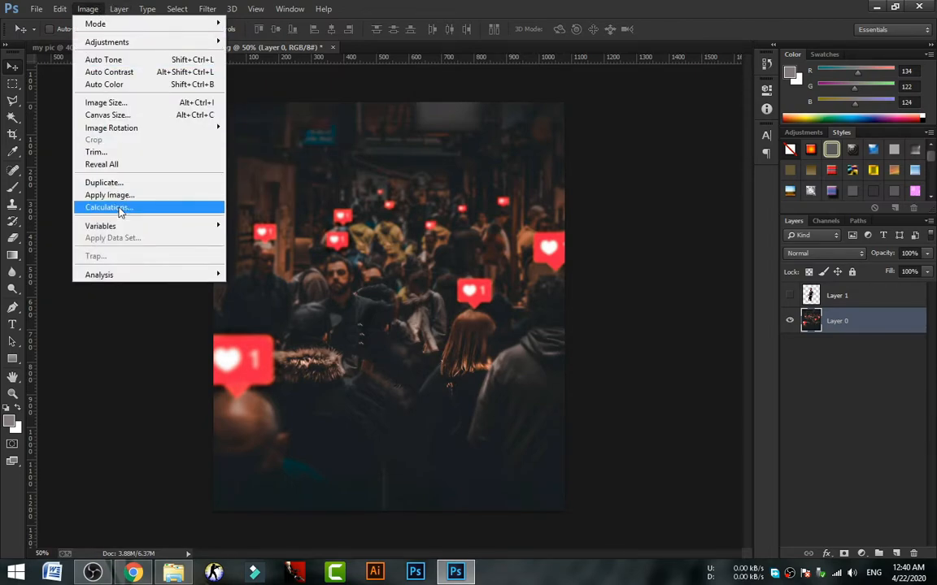
{"action": "mouse_move", "coordinate": [119, 42]}
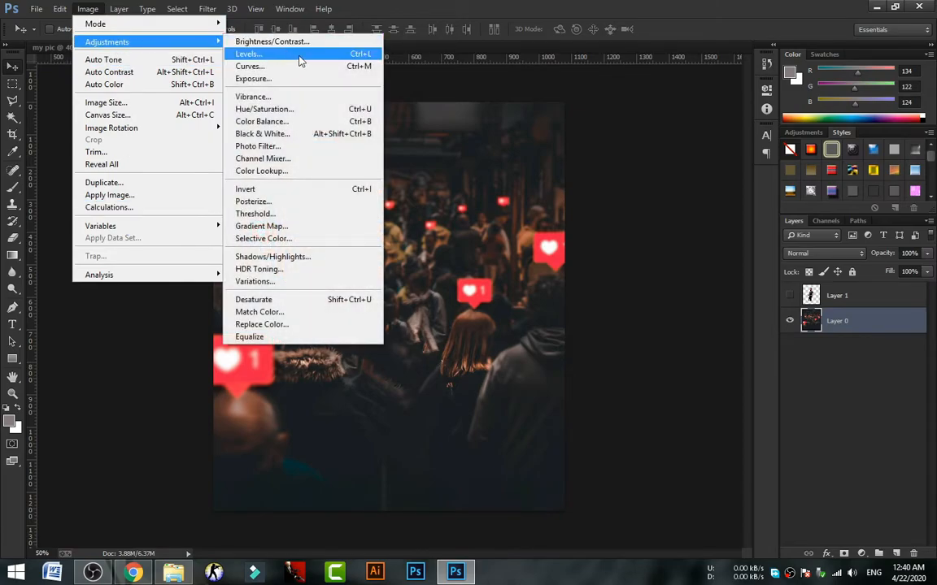
{"action": "left_click", "coordinate": [332, 55]}
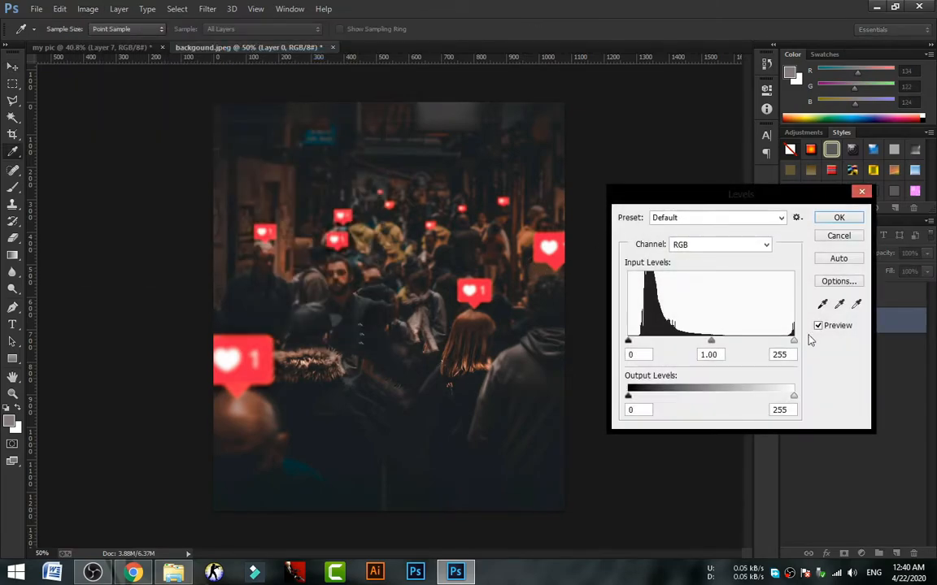
{"action": "left_click_drag", "start_coordinate": [712, 342], "coordinate": [708, 342]}
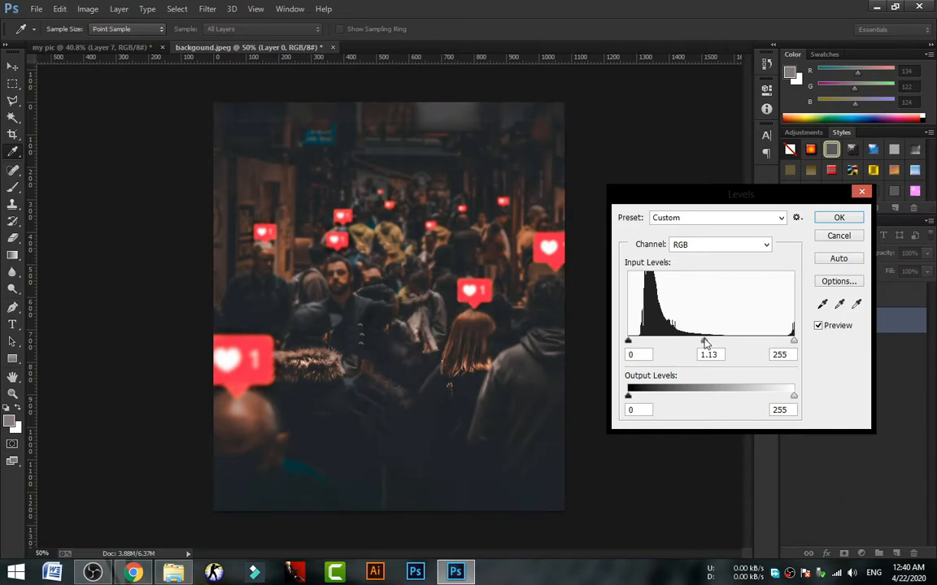
{"action": "left_click_drag", "start_coordinate": [794, 343], "coordinate": [768, 344]}
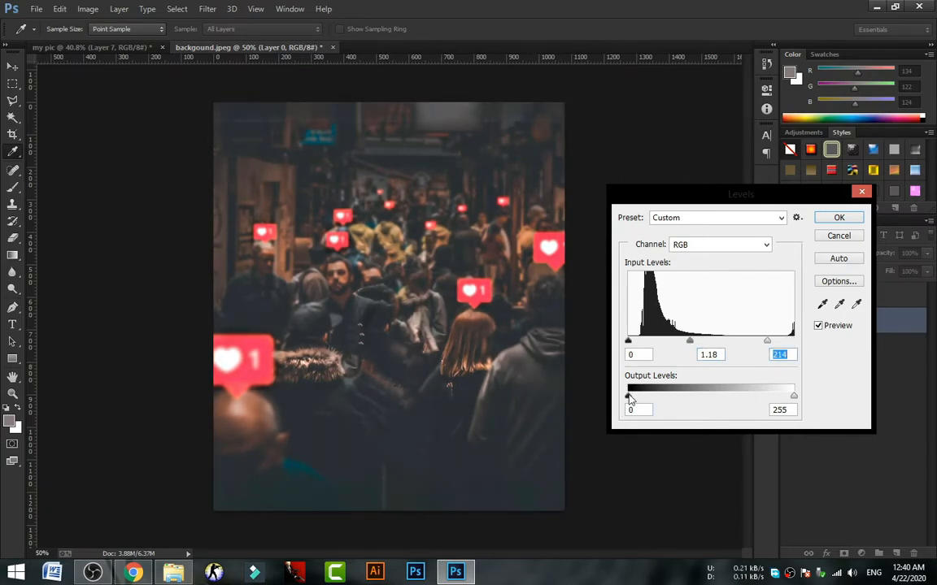
{"action": "left_click_drag", "start_coordinate": [629, 398], "coordinate": [638, 398]}
{"action": "left_click_drag", "start_coordinate": [632, 396], "coordinate": [631, 396]}
{"action": "left_click", "coordinate": [841, 216]}
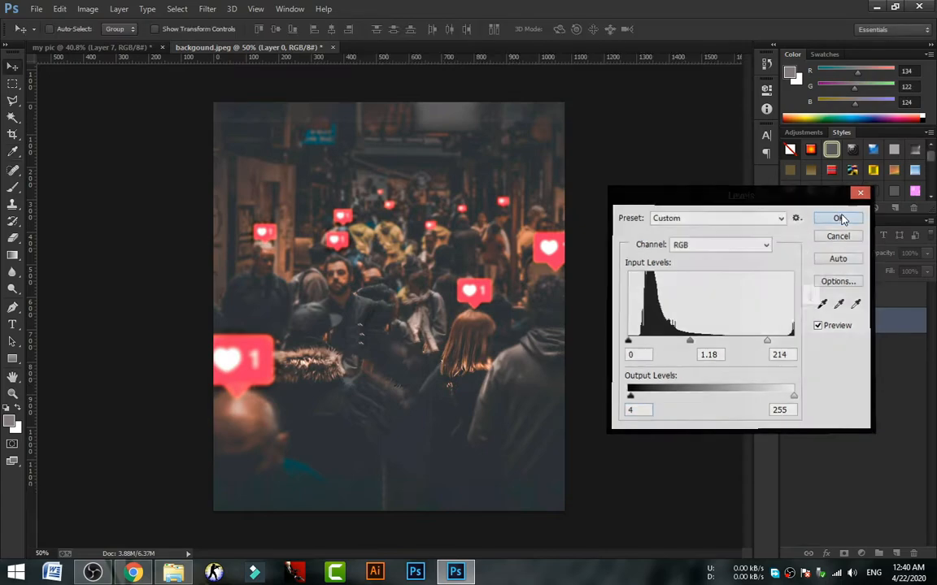
Show the man's layer again and move him down until his legs reach the canvas's lower edge
{"action": "left_click", "coordinate": [788, 294]}
{"action": "left_click_drag", "start_coordinate": [401, 252], "coordinate": [389, 331]}
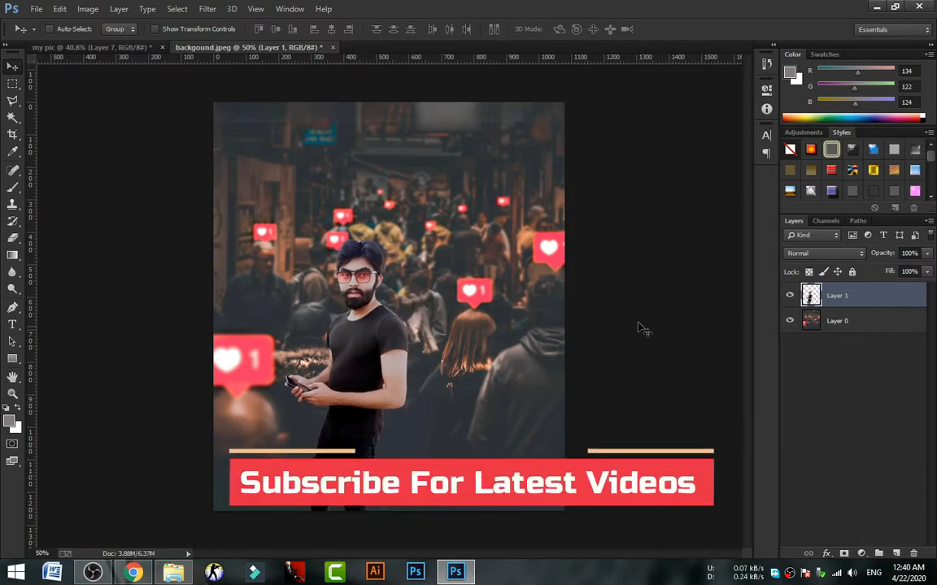
Apply Levels to the man's layer with midtone input 1.14, white input 248 and black output 7
{"action": "left_click", "coordinate": [95, 12]}
{"action": "mouse_move", "coordinate": [107, 42]}
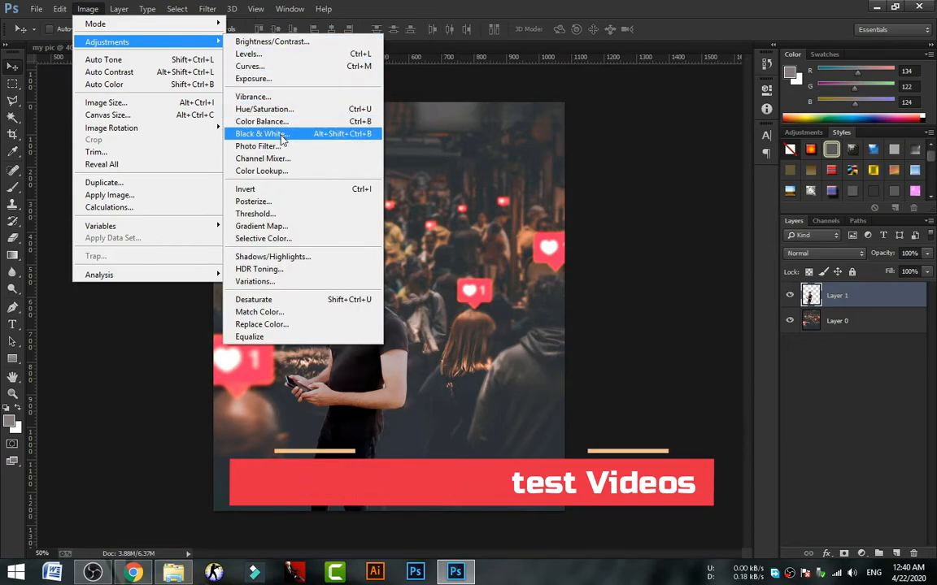
{"action": "left_click", "coordinate": [346, 55]}
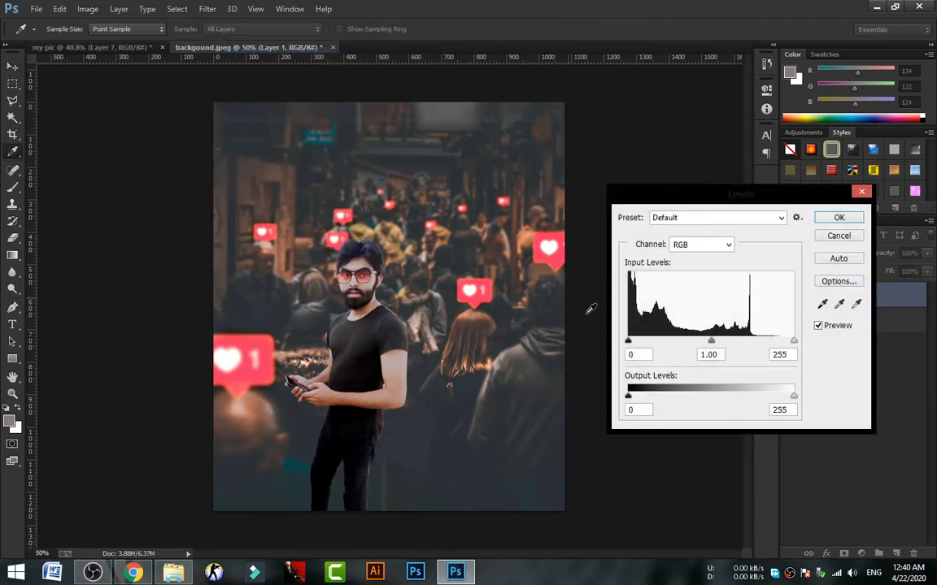
{"action": "left_click_drag", "start_coordinate": [712, 343], "coordinate": [703, 342]}
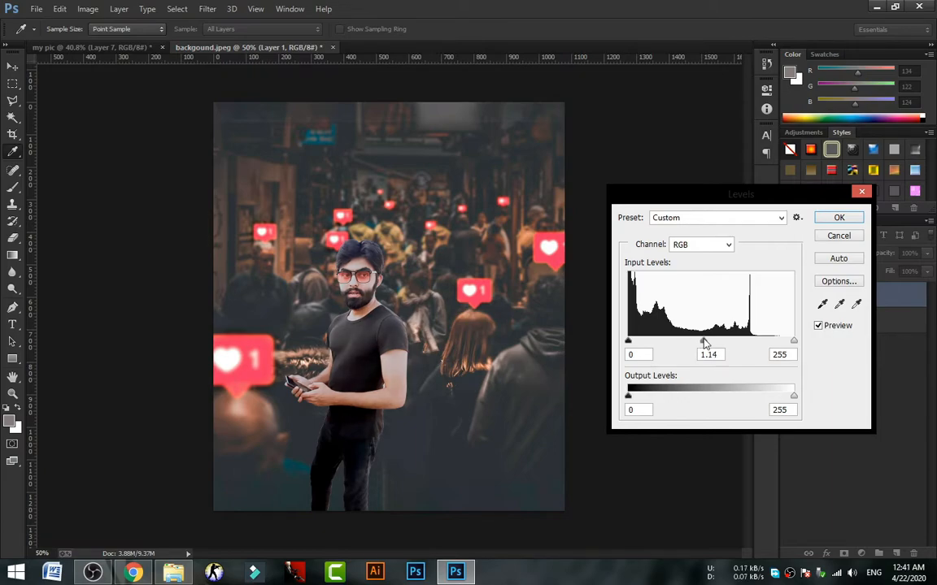
{"action": "left_click", "coordinate": [704, 343]}
{"action": "left_click_drag", "start_coordinate": [794, 342], "coordinate": [785, 343]}
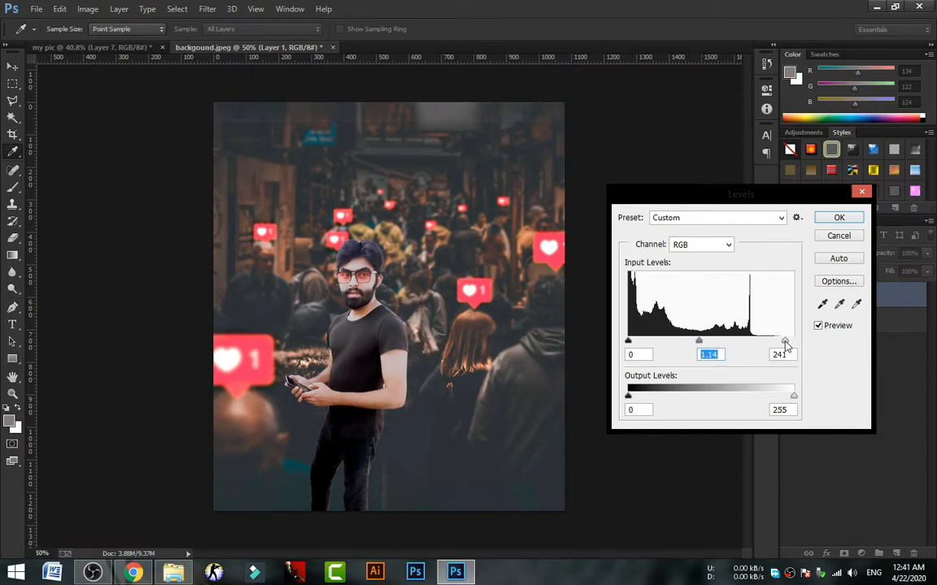
{"action": "left_click", "coordinate": [788, 343]}
{"action": "left_click_drag", "start_coordinate": [630, 399], "coordinate": [639, 399]}
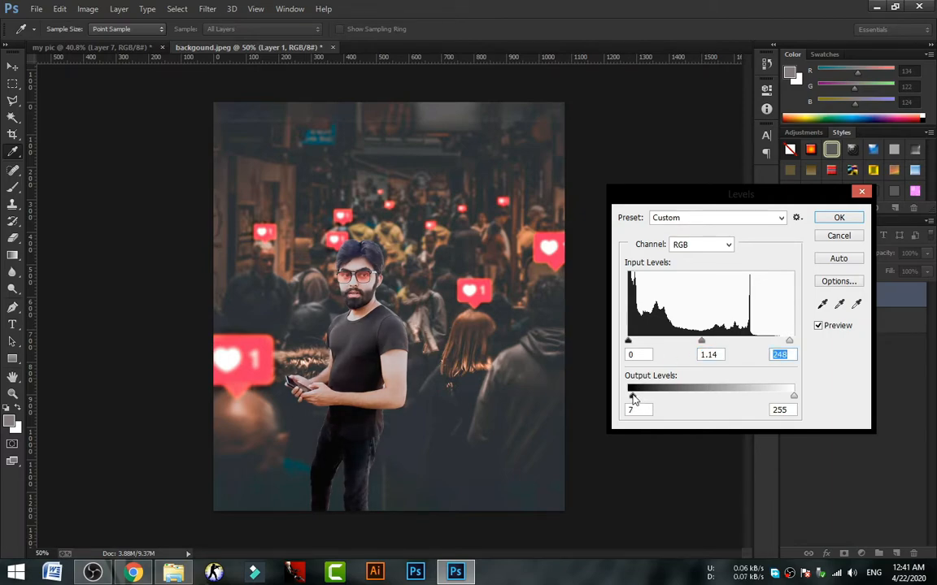
{"action": "left_click", "coordinate": [633, 400]}
{"action": "left_click", "coordinate": [838, 217]}
Shift the man slightly lower so his feet are cropped by the canvas's lower edge
{"action": "key", "text": "v"}
{"action": "scroll", "coordinate": [291, 252], "scroll_direction": "up", "scroll_amount": 2}
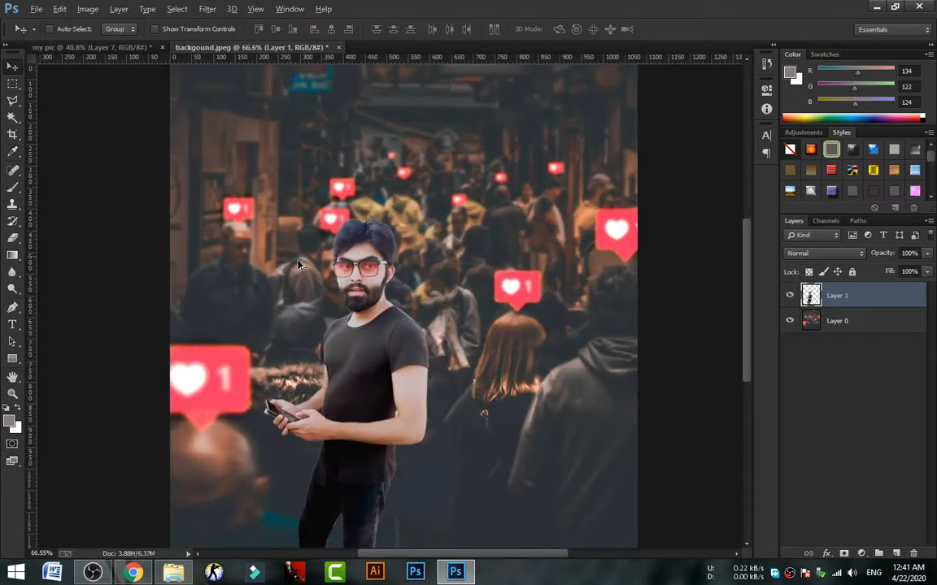
{"action": "scroll", "coordinate": [378, 270], "scroll_direction": "down", "scroll_amount": 5}
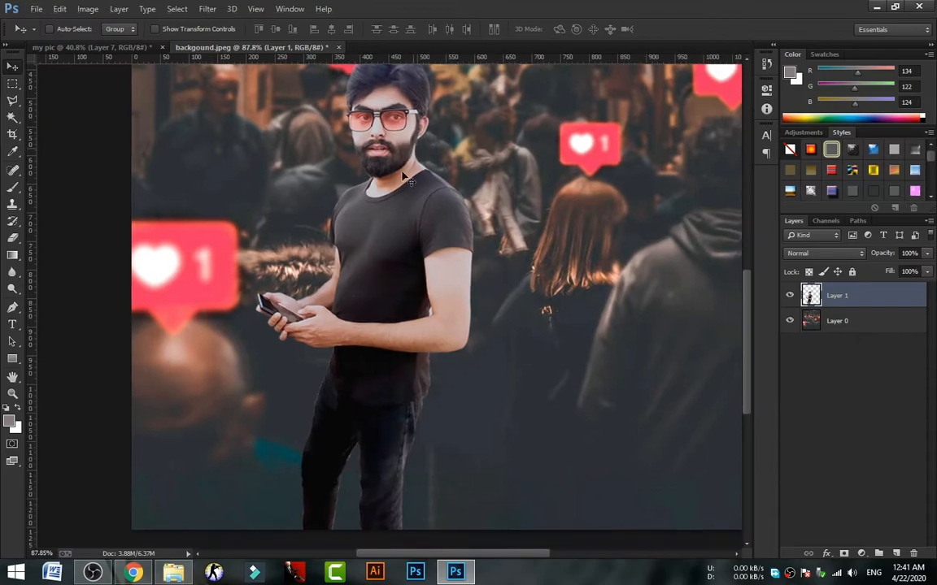
{"action": "scroll", "coordinate": [379, 270], "scroll_direction": "down", "scroll_amount": 1}
{"action": "left_click_drag", "start_coordinate": [398, 221], "coordinate": [396, 291]}
{"action": "left_click_drag", "start_coordinate": [387, 249], "coordinate": [372, 265]}
{"action": "key", "text": "ctrl+minus"}
{"action": "mouse_move", "coordinate": [346, 321]}
{"action": "left_mouse_down"}
{"action": "mouse_move", "coordinate": [361, 301]}
{"action": "mouse_move", "coordinate": [363, 317]}
{"action": "left_mouse_up"}
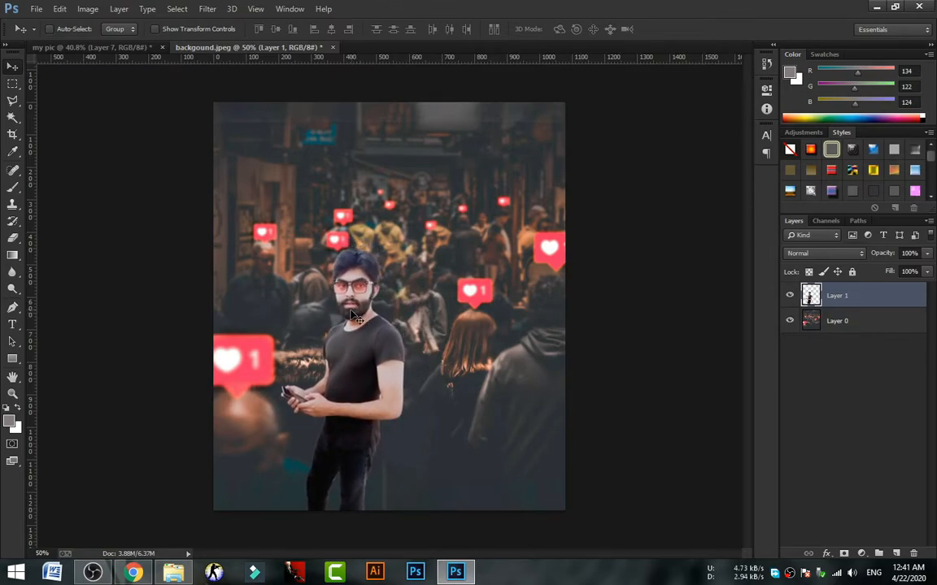
Open black shadow.png, copy its shadow into the crowd composition and close the shadow file
{"action": "left_click", "coordinate": [37, 9]}
{"action": "left_click", "coordinate": [47, 36]}
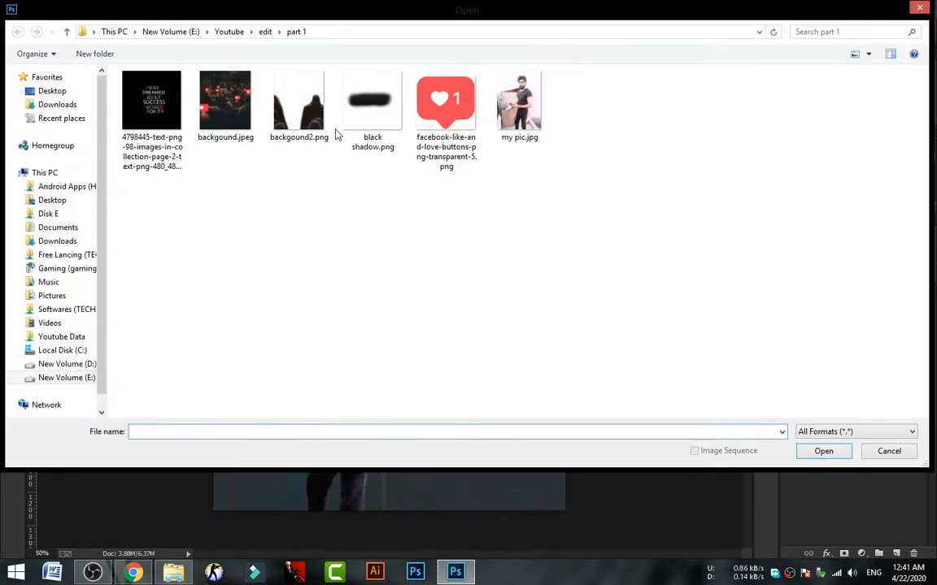
{"action": "double_click", "coordinate": [370, 104]}
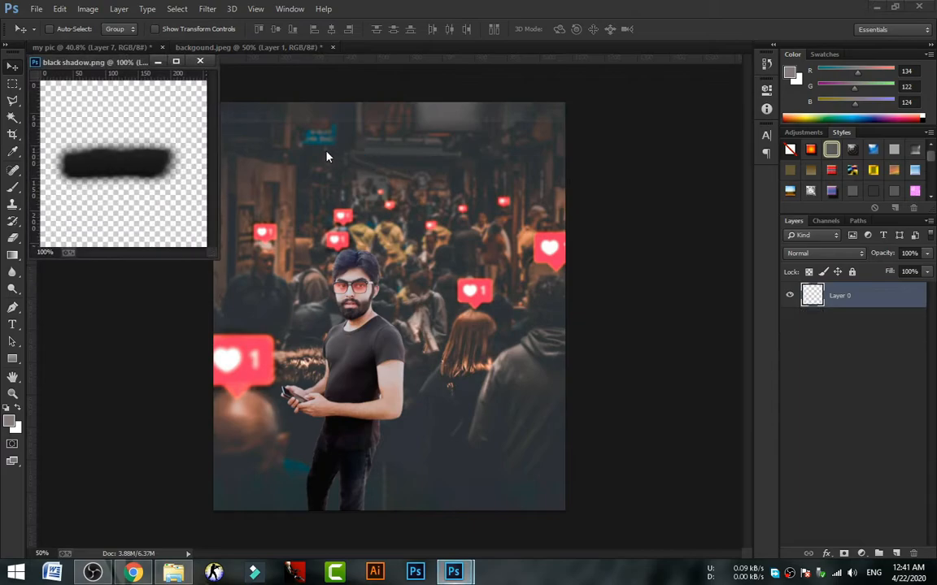
{"action": "left_click_drag", "start_coordinate": [71, 102], "coordinate": [267, 201]}
{"action": "left_click", "coordinate": [200, 62]}
Enlarge the black shadow with Free Transform so it spans the full canvas width across the lower part of the image
{"action": "key", "text": "ctrl+t"}
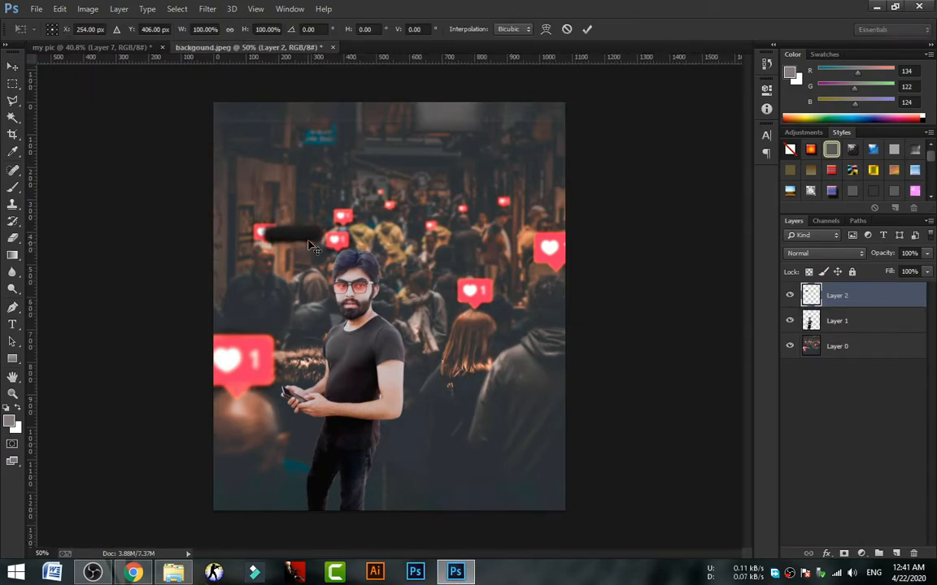
{"action": "left_click_drag", "start_coordinate": [339, 257], "coordinate": [442, 308]}
{"action": "left_click_drag", "start_coordinate": [314, 187], "coordinate": [391, 351]}
{"action": "left_click_drag", "start_coordinate": [513, 322], "coordinate": [576, 300]}
{"action": "key", "text": "ctrl+z"}
{"action": "left_click_drag", "start_coordinate": [456, 362], "coordinate": [468, 387]}
{"action": "left_click_drag", "start_coordinate": [582, 323], "coordinate": [709, 245]}
{"action": "left_click_drag", "start_coordinate": [518, 350], "coordinate": [518, 359]}
{"action": "key", "text": "Return"}
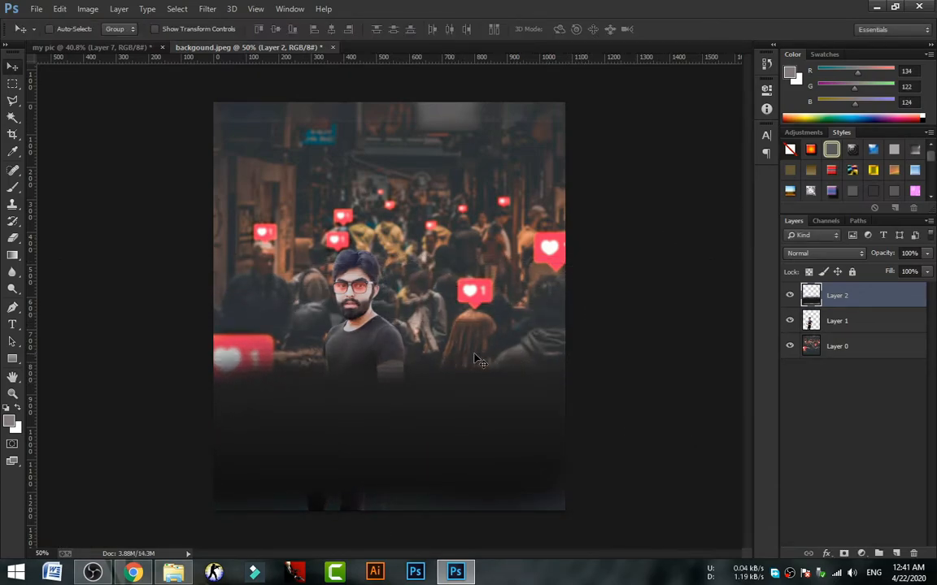
Lower the shadow over the canvas's bottom edge and move the man slightly down so his legs fade into it
{"action": "left_click_drag", "start_coordinate": [431, 389], "coordinate": [434, 472]}
{"action": "right_click", "coordinate": [360, 291]}
{"action": "left_click", "coordinate": [376, 298]}
{"action": "left_click_drag", "start_coordinate": [361, 294], "coordinate": [370, 315]}
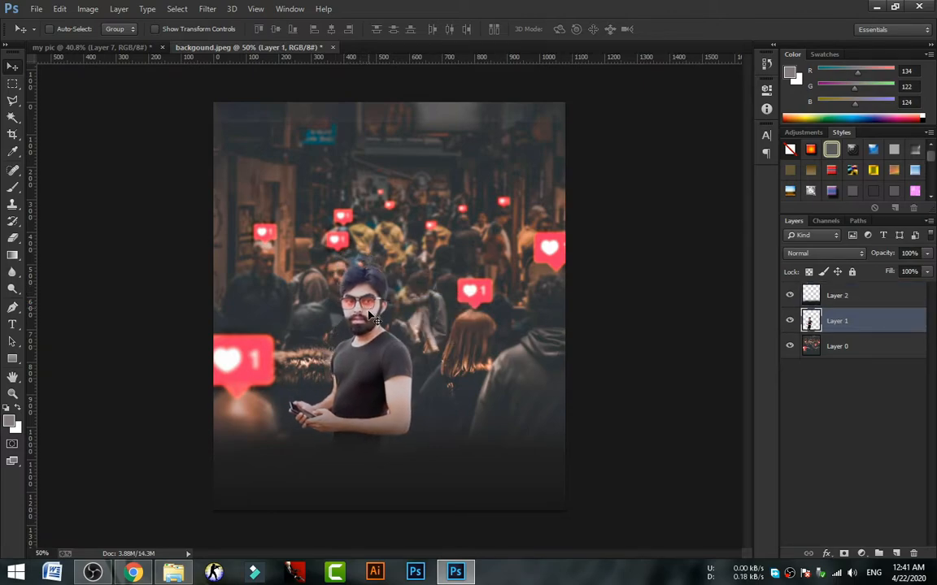
{"action": "right_click", "coordinate": [413, 448]}
{"action": "left_click", "coordinate": [430, 456]}
{"action": "left_click_drag", "start_coordinate": [429, 464], "coordinate": [423, 452]}
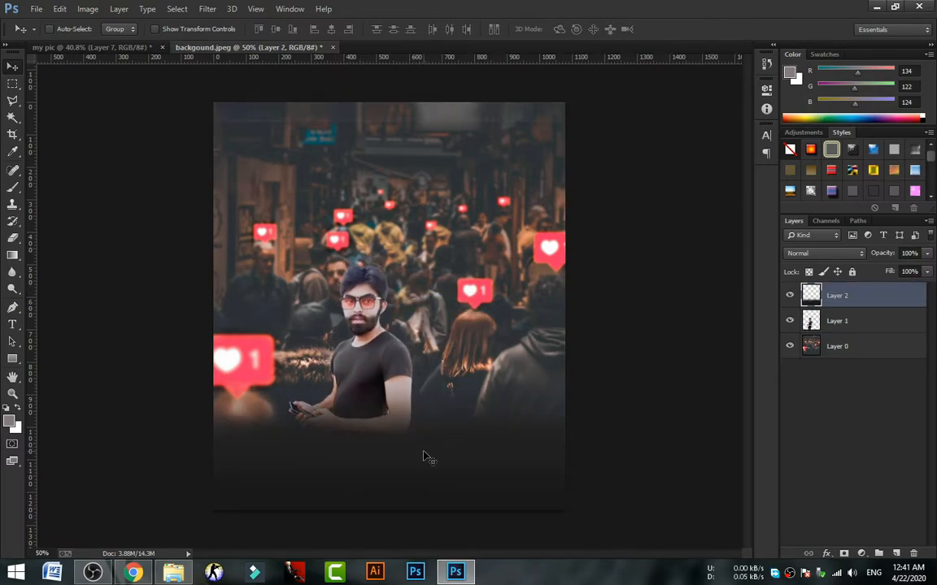
Stretch the black shadow to about 132% height with Free Transform, move it down and tilt it slightly counterclockwise
{"action": "key", "text": "ctrl+t"}
{"action": "scroll", "coordinate": [389, 309], "scroll_direction": "down", "scroll_amount": 3}
{"action": "left_click_drag", "start_coordinate": [386, 314], "coordinate": [387, 282]}
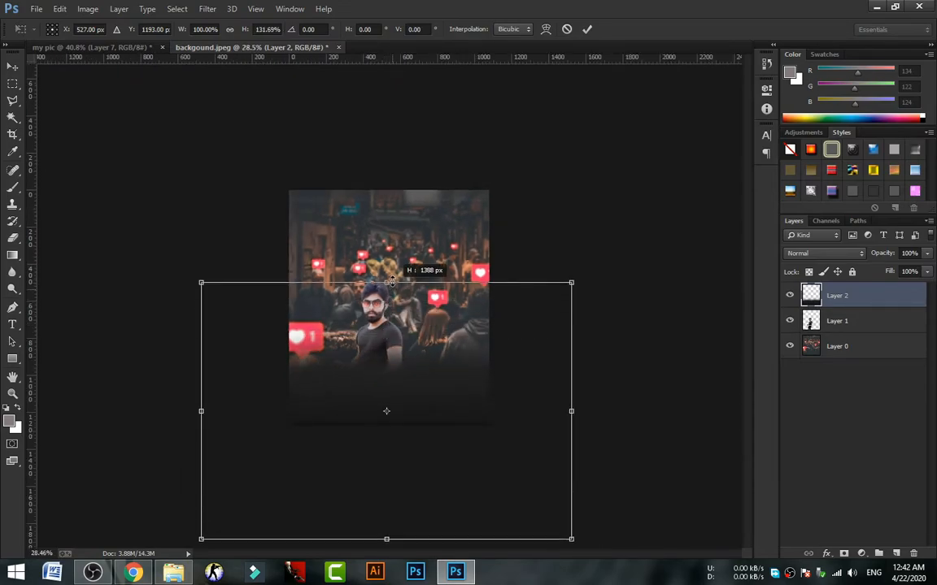
{"action": "left_click_drag", "start_coordinate": [431, 381], "coordinate": [426, 359]}
{"action": "left_click_drag", "start_coordinate": [632, 257], "coordinate": [553, 272]}
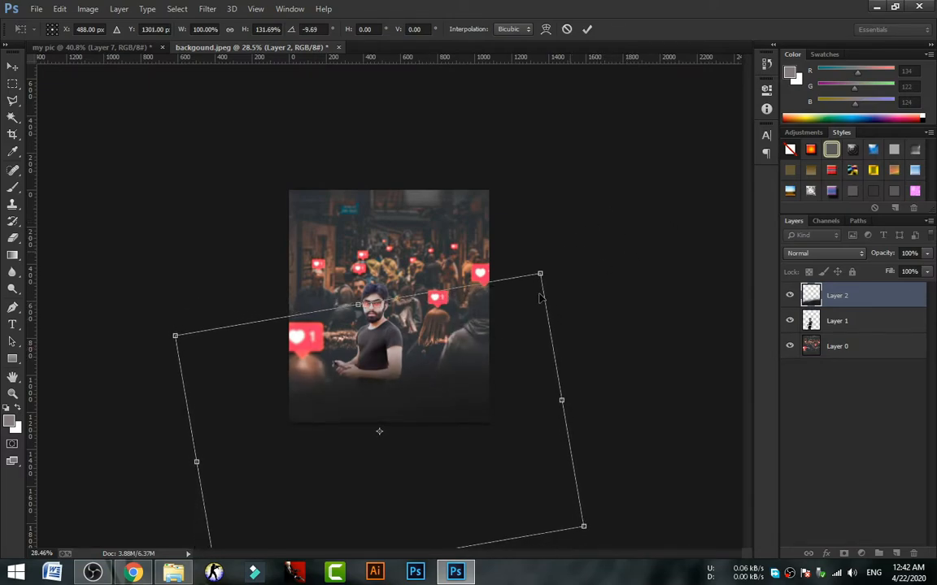
{"action": "left_click_drag", "start_coordinate": [498, 373], "coordinate": [505, 373]}
{"action": "left_click_drag", "start_coordinate": [569, 249], "coordinate": [586, 263]}
{"action": "key", "text": "Return"}
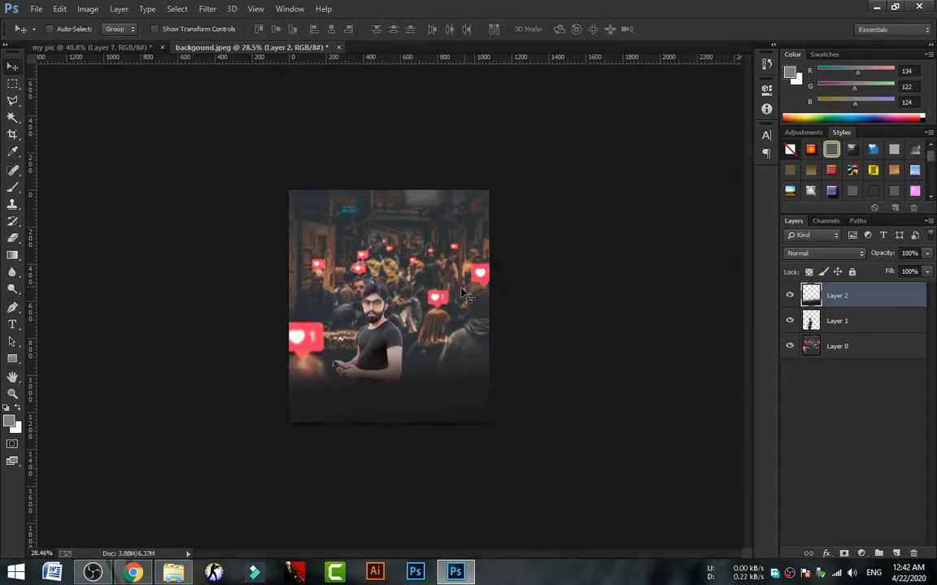
{"action": "scroll", "coordinate": [421, 314], "scroll_direction": "up", "scroll_amount": 7}
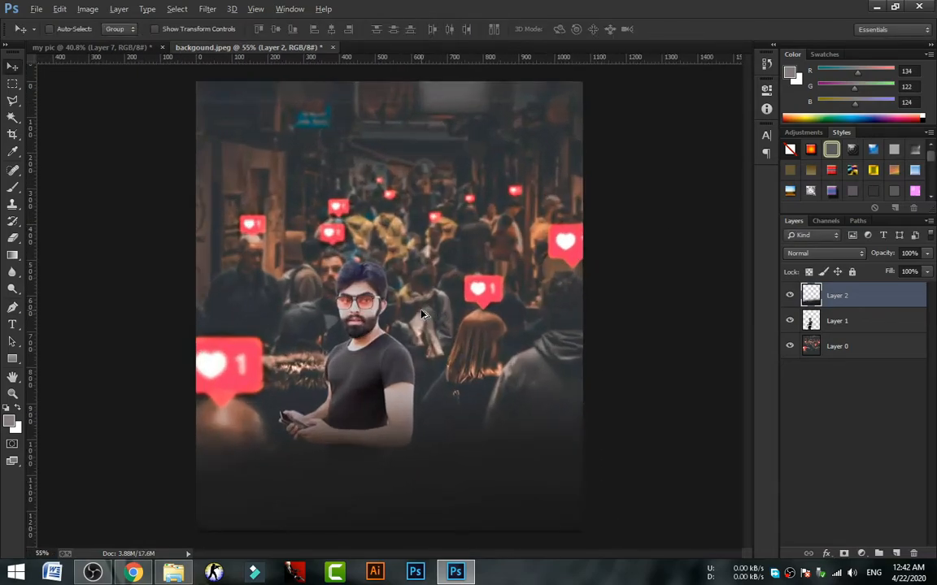
Open the image of people seen from behind, copy it into the crowd composition and close its file
{"action": "left_click", "coordinate": [36, 8]}
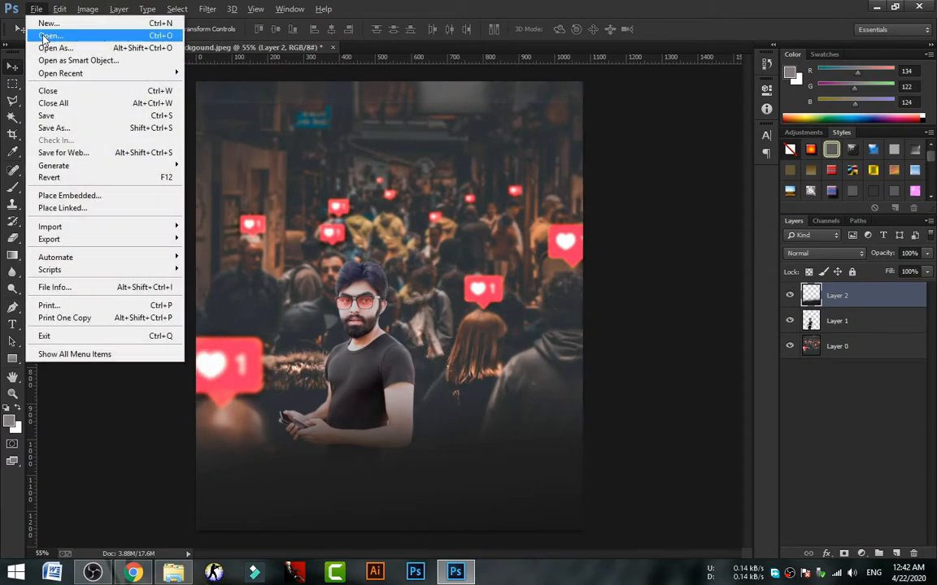
{"action": "left_click", "coordinate": [47, 34]}
{"action": "double_click", "coordinate": [299, 101]}
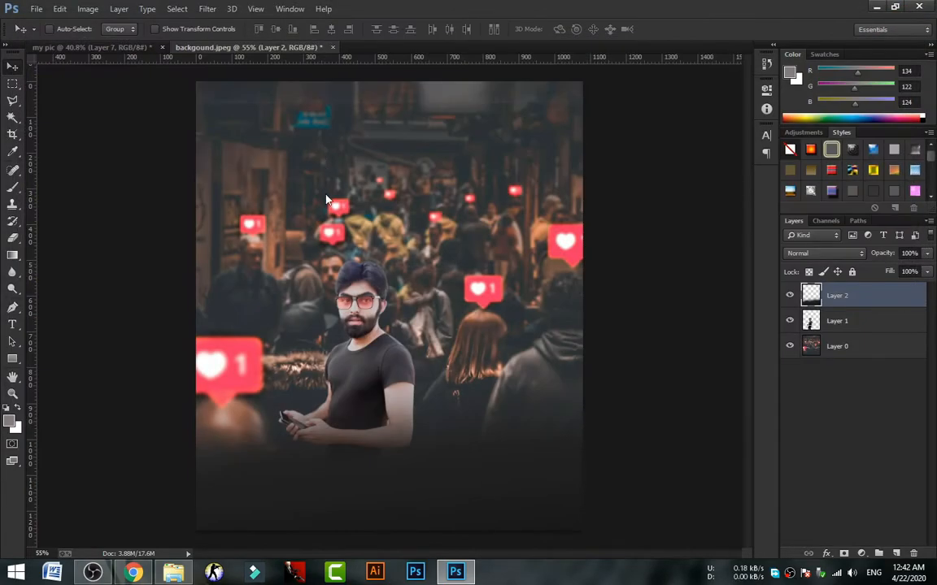
{"action": "left_click_drag", "start_coordinate": [284, 199], "coordinate": [416, 235]}
{"action": "left_click", "coordinate": [332, 61]}
{"action": "scroll", "coordinate": [435, 313], "scroll_direction": "down", "scroll_amount": 3}
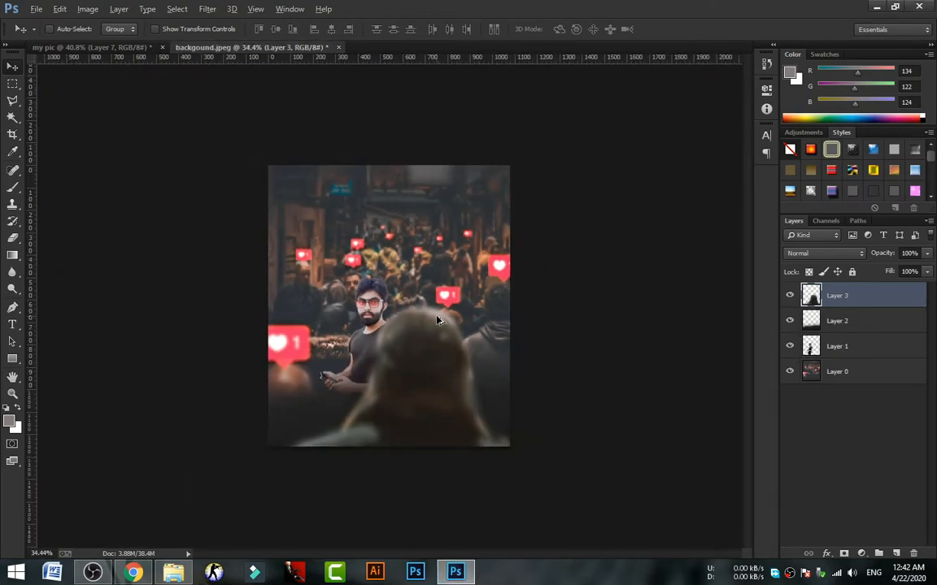
Scale the foreground people layer to about 39% width and 38% height so it exactly covers the canvas
{"action": "scroll", "coordinate": [438, 320], "scroll_direction": "down", "scroll_amount": 2}
{"action": "key", "text": "ctrl+t"}
{"action": "left_click_drag", "start_coordinate": [475, 98], "coordinate": [338, 264]}
{"action": "left_click_drag", "start_coordinate": [296, 299], "coordinate": [415, 246]}
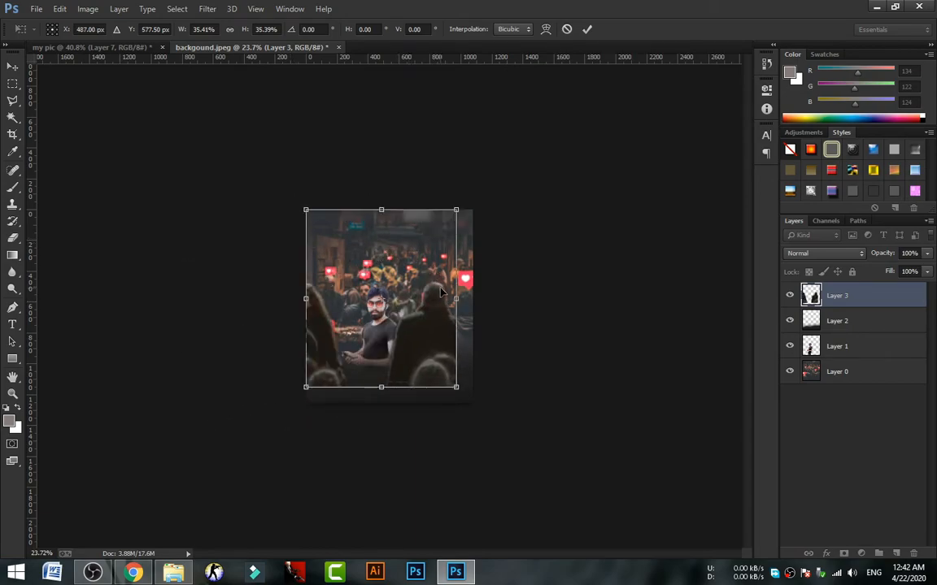
{"action": "left_click_drag", "start_coordinate": [461, 299], "coordinate": [473, 299]}
{"action": "left_click_drag", "start_coordinate": [390, 387], "coordinate": [390, 401]}
{"action": "scroll", "coordinate": [415, 288], "scroll_direction": "up", "scroll_amount": 4}
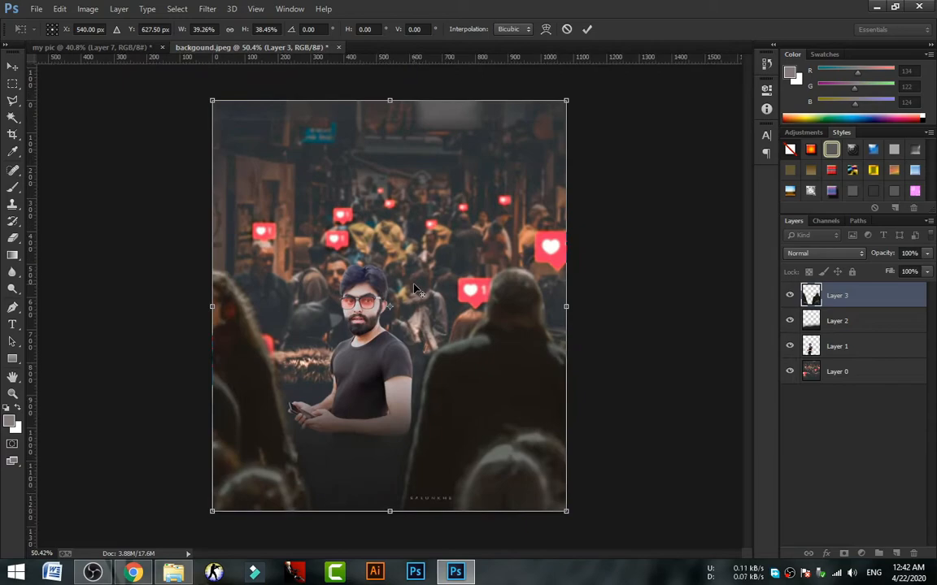
{"action": "key", "text": "alt+space"}
{"action": "key", "text": "Escape"}
{"action": "key", "text": "Return"}
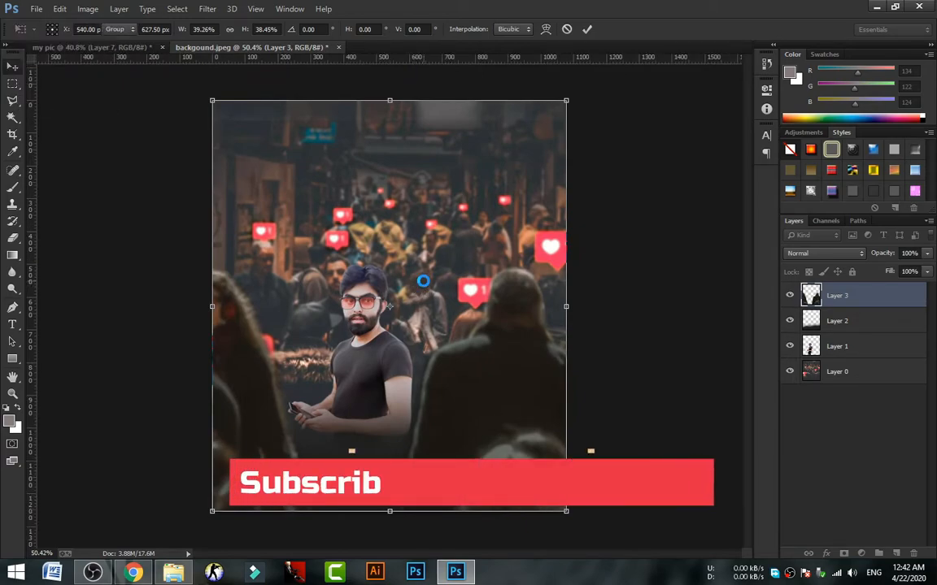
{"action": "scroll", "coordinate": [415, 283], "scroll_direction": "up", "scroll_amount": 1}
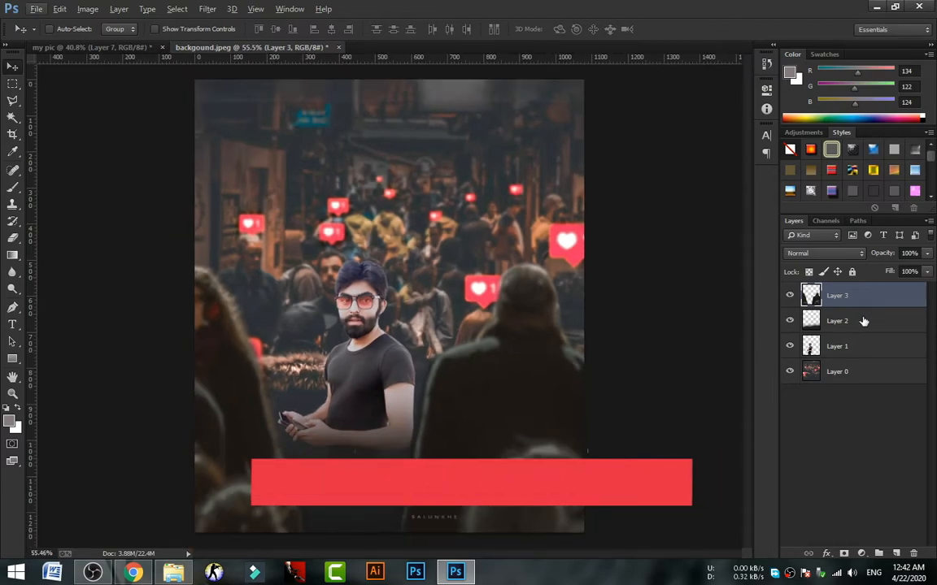
Apply a Gaussian Blur with a 19.6 pixel radius to the foreground people layer
{"action": "left_click", "coordinate": [789, 297]}
{"action": "left_click", "coordinate": [790, 296]}
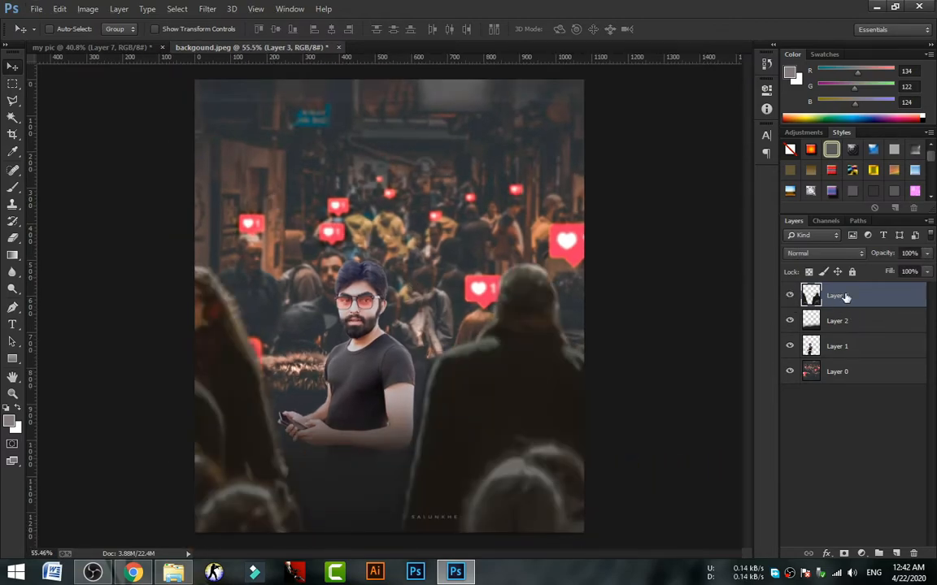
{"action": "left_click", "coordinate": [207, 9]}
{"action": "mouse_move", "coordinate": [260, 158]}
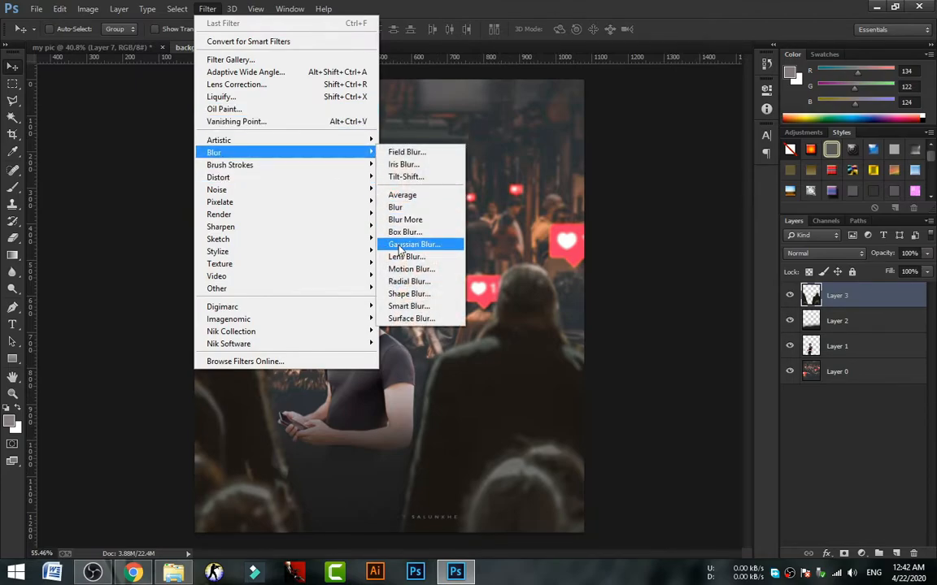
{"action": "left_click", "coordinate": [413, 243]}
{"action": "left_click_drag", "start_coordinate": [651, 314], "coordinate": [660, 314]}
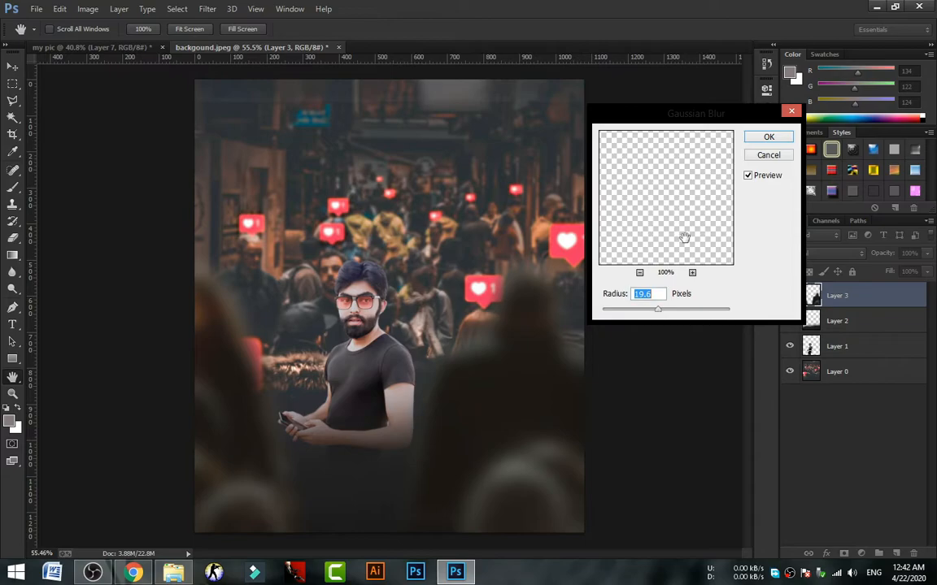
{"action": "left_click", "coordinate": [759, 139]}
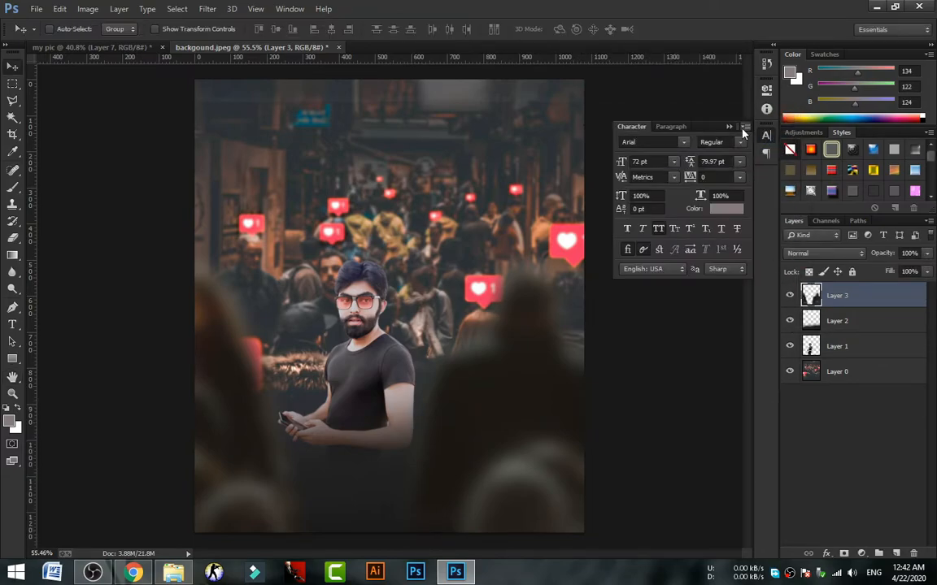
{"action": "left_click", "coordinate": [743, 128]}
Move the man on Layer 1 slightly up and to the right between the blurred foreground people
{"action": "left_click", "coordinate": [846, 346]}
{"action": "left_click_drag", "start_coordinate": [348, 292], "coordinate": [366, 300]}
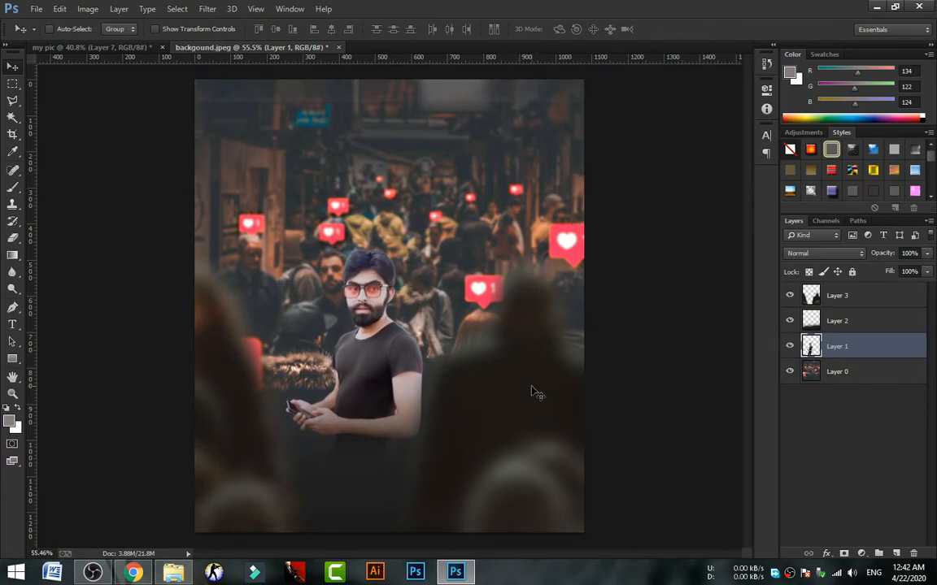
{"action": "scroll", "coordinate": [398, 311], "scroll_direction": "down", "scroll_amount": 2}
{"action": "scroll", "coordinate": [403, 325], "scroll_direction": "up", "scroll_amount": 1}
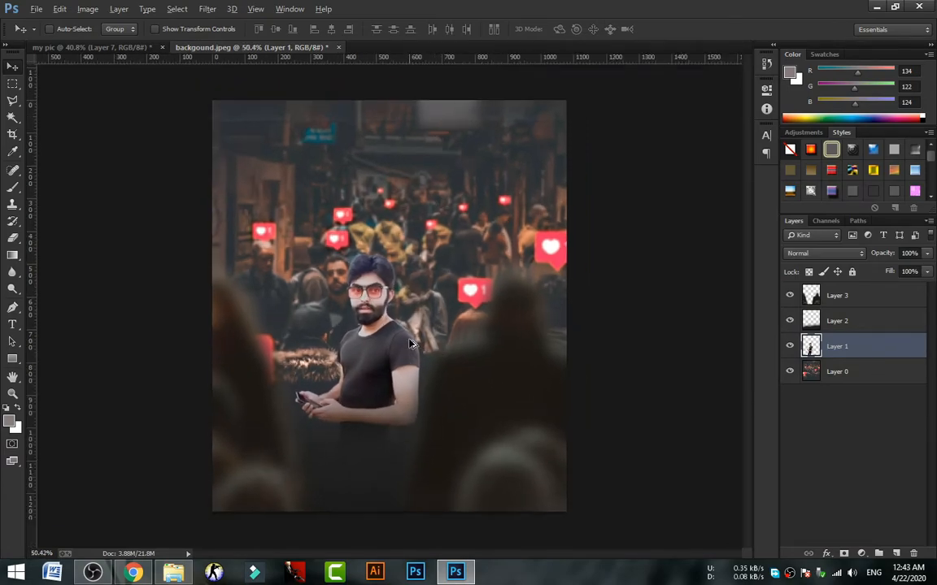
{"action": "scroll", "coordinate": [411, 343], "scroll_direction": "up", "scroll_amount": 1}
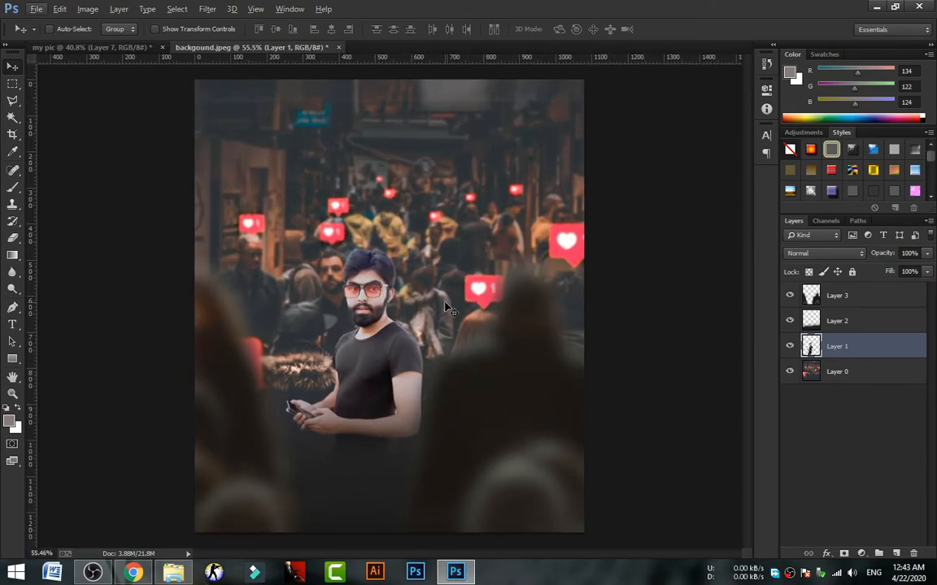
Open facebook-like-and-love-buttons-png-transparent-5.png and copy its heart notification icon into the crowd composition
{"action": "left_click", "coordinate": [36, 9]}
{"action": "left_click", "coordinate": [42, 35]}
{"action": "double_click", "coordinate": [445, 106]}
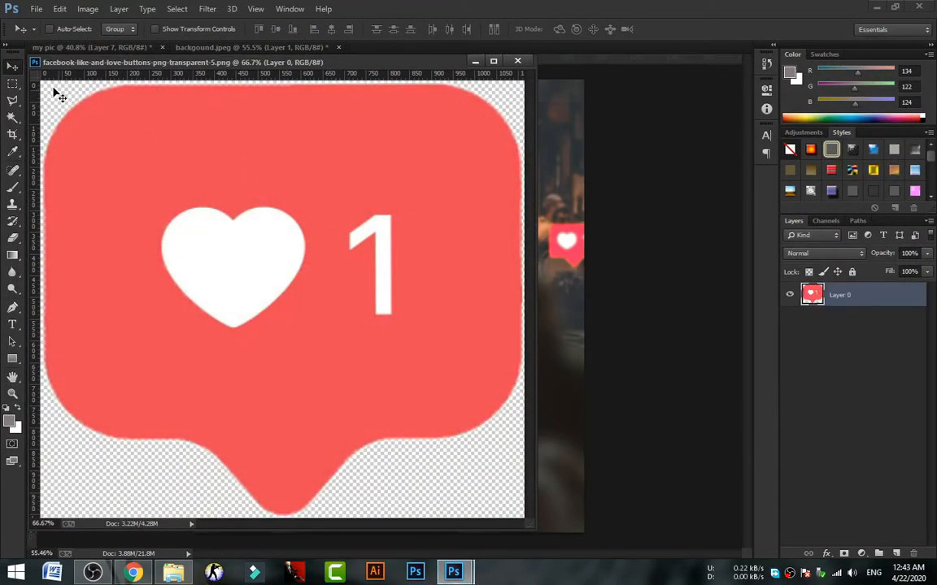
{"action": "left_click_drag", "start_coordinate": [367, 209], "coordinate": [466, 169]}
Scale the heart notification icon down to about 9.5% and place it just above the man's head
{"action": "key", "text": "ctrl+t"}
{"action": "scroll", "coordinate": [441, 158], "scroll_direction": "down", "scroll_amount": 1}
{"action": "left_click_drag", "start_coordinate": [532, 132], "coordinate": [443, 281]}
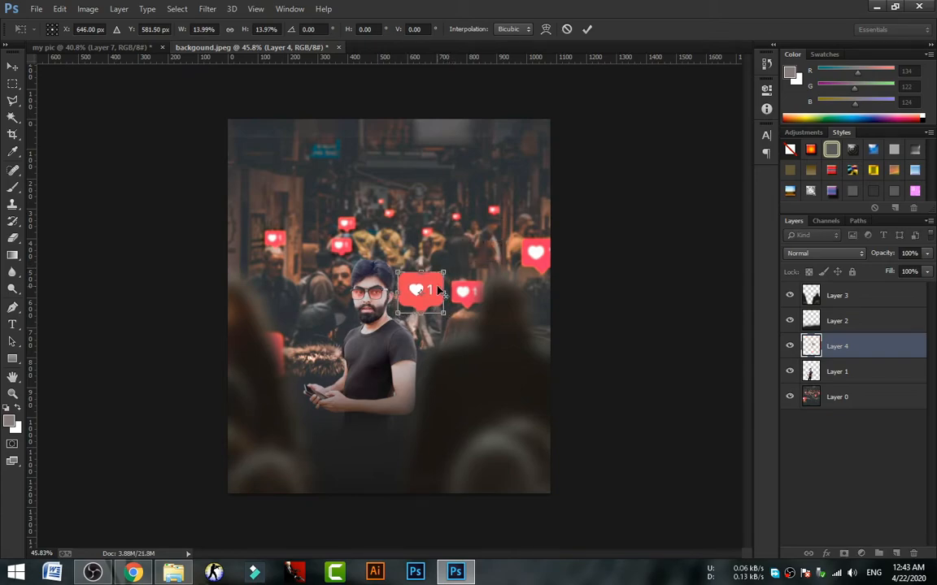
{"action": "scroll", "coordinate": [439, 293], "scroll_direction": "up", "scroll_amount": 2}
{"action": "scroll", "coordinate": [439, 293], "scroll_direction": "up", "scroll_amount": 3}
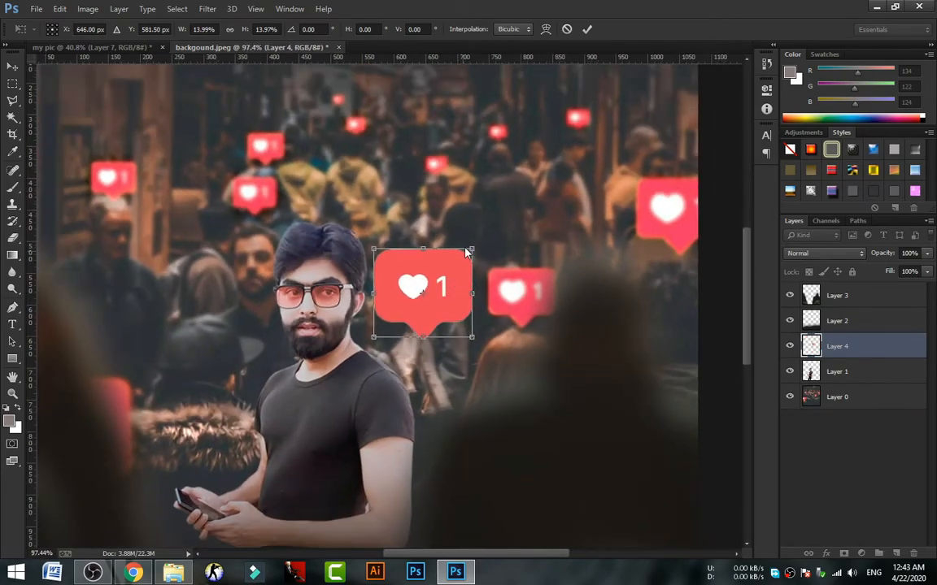
{"action": "left_click_drag", "start_coordinate": [473, 249], "coordinate": [327, 174]}
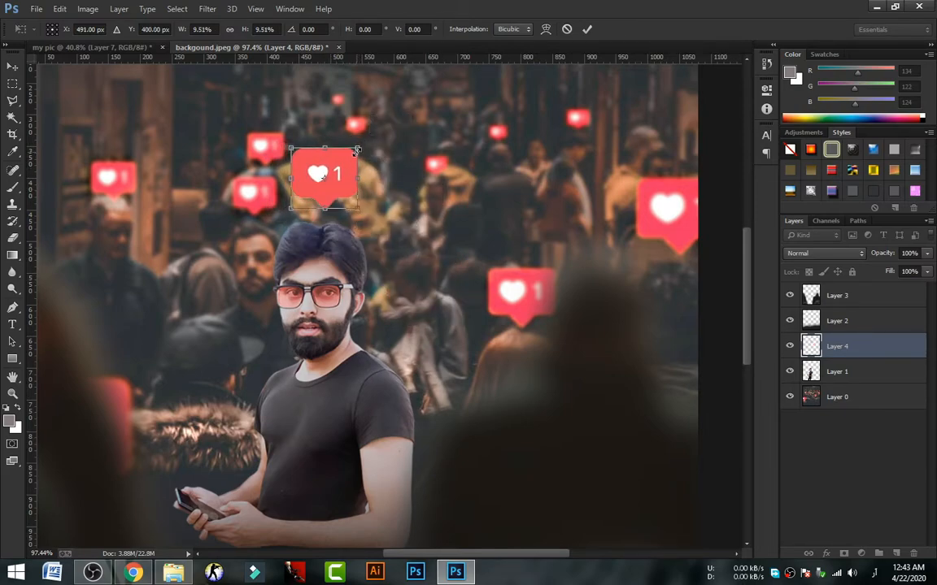
{"action": "key", "text": "Return"}
{"action": "scroll", "coordinate": [348, 168], "scroll_direction": "down", "scroll_amount": 1}
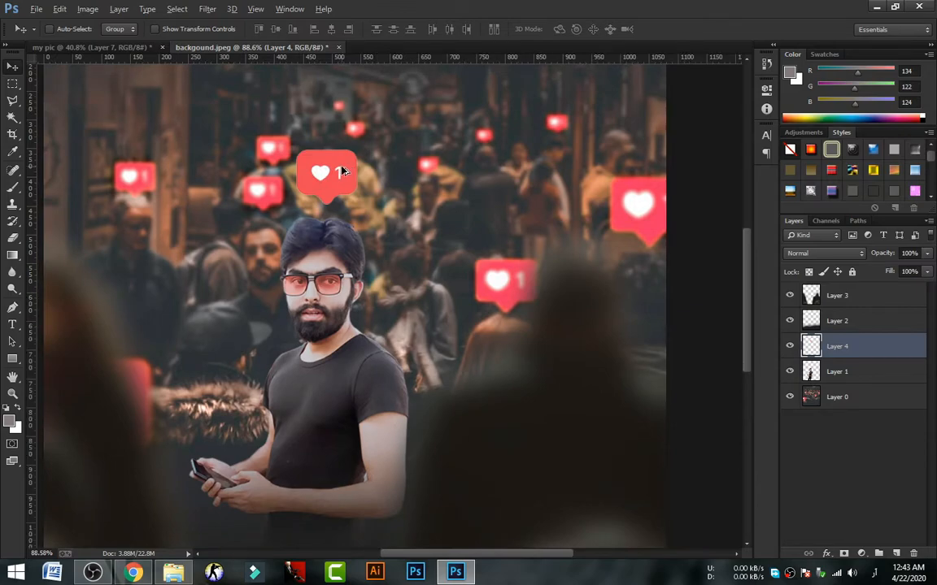
{"action": "scroll", "coordinate": [347, 168], "scroll_direction": "down", "scroll_amount": 1}
{"action": "scroll", "coordinate": [338, 169], "scroll_direction": "up", "scroll_amount": 2}
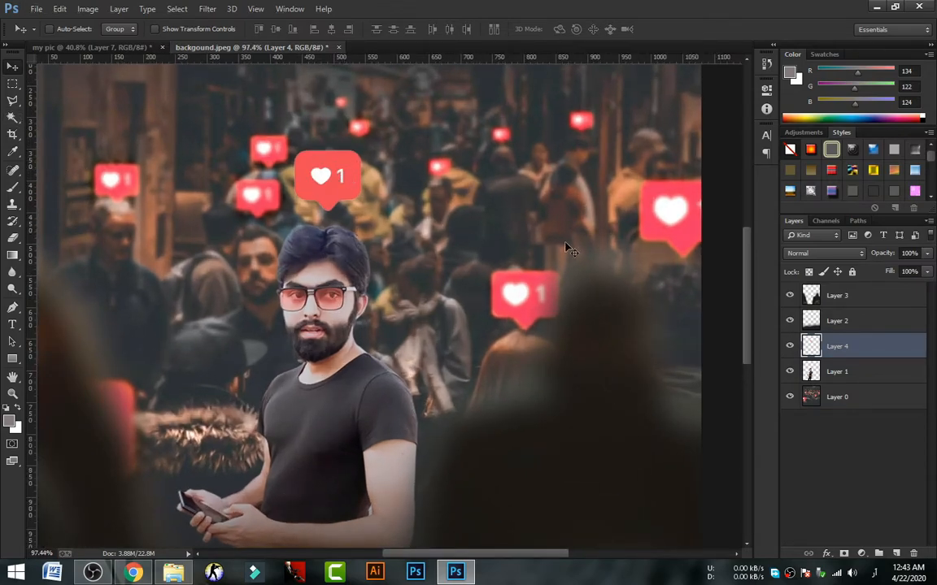
Add a new empty layer and place it directly beneath the heart icon's layer
{"action": "left_click", "coordinate": [895, 553]}
{"action": "left_click_drag", "start_coordinate": [843, 346], "coordinate": [864, 377]}
{"action": "scroll", "coordinate": [329, 196], "scroll_direction": "up", "scroll_amount": 3}
{"action": "left_click_drag", "start_coordinate": [338, 209], "coordinate": [342, 283]}
Set the Brush tool to a soft 153 px tip with 0% hardness
{"action": "left_click", "coordinate": [14, 188]}
{"action": "right_click", "coordinate": [327, 247]}
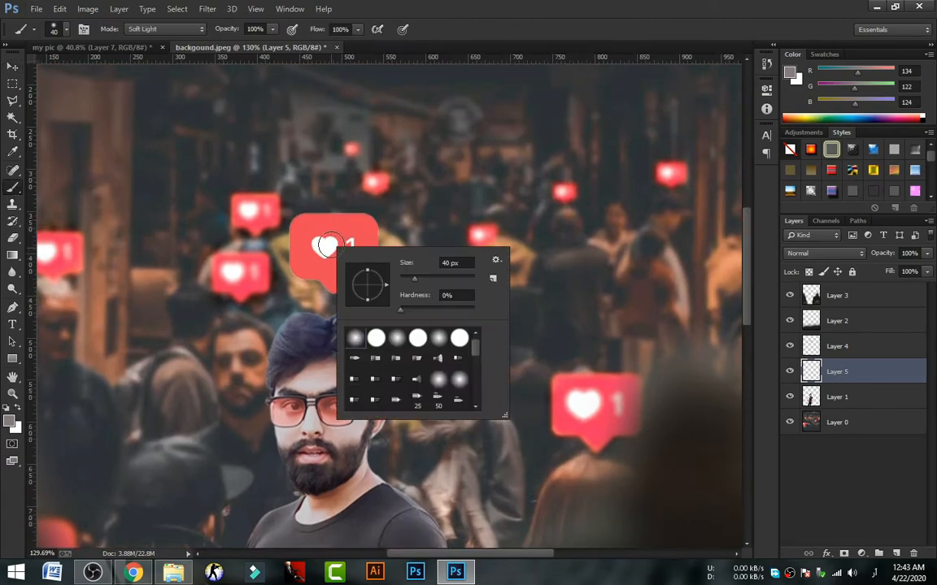
{"action": "left_click", "coordinate": [427, 279]}
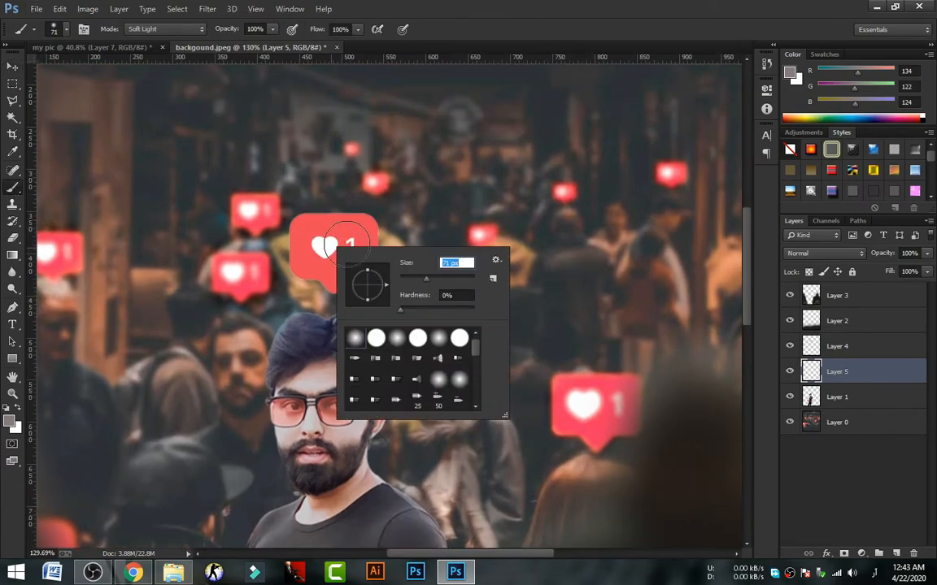
{"action": "left_click", "coordinate": [448, 279]}
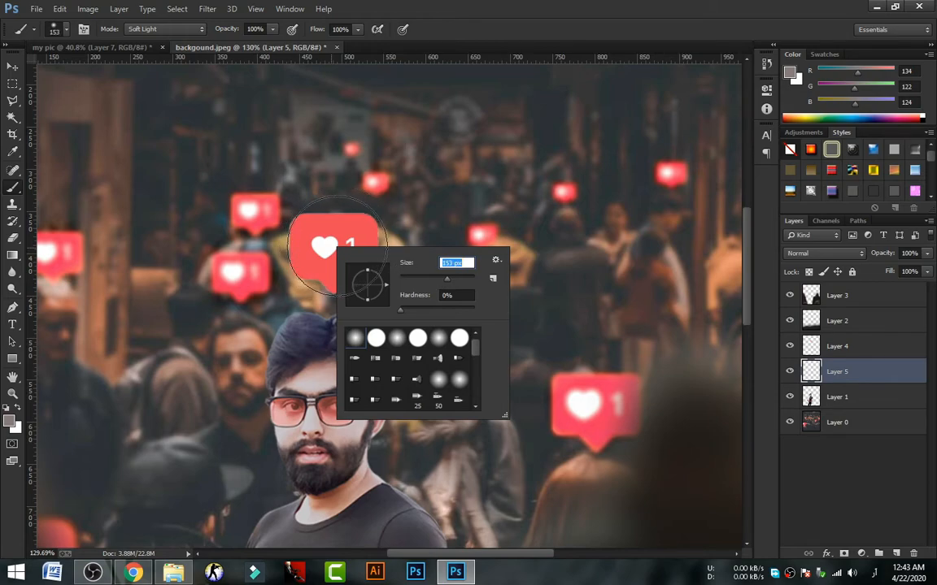
{"action": "key", "text": "Return"}
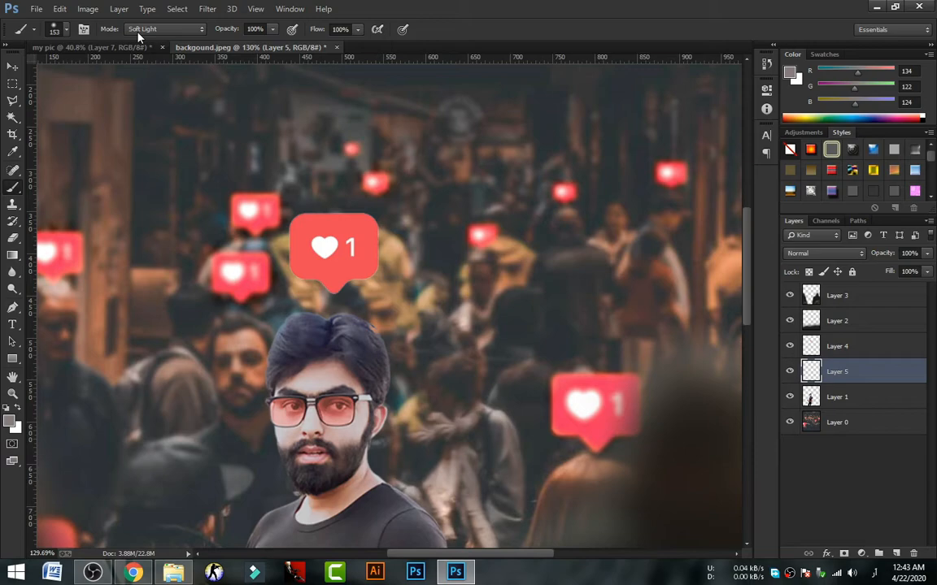
Sample the heart icon's red and paint a soft red glow behind the icon on the new layer
{"action": "left_click", "coordinate": [12, 152]}
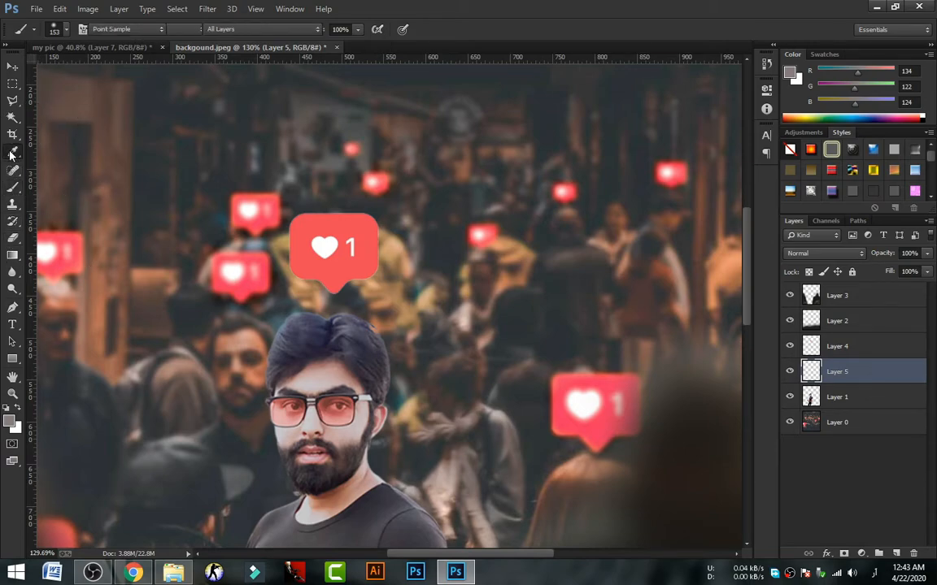
{"action": "left_click", "coordinate": [370, 230]}
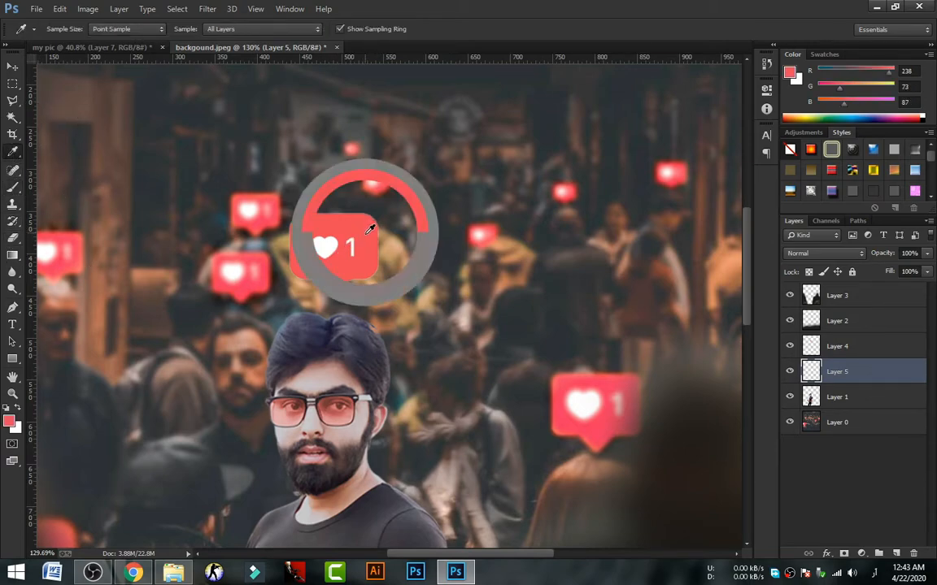
{"action": "left_click", "coordinate": [12, 187]}
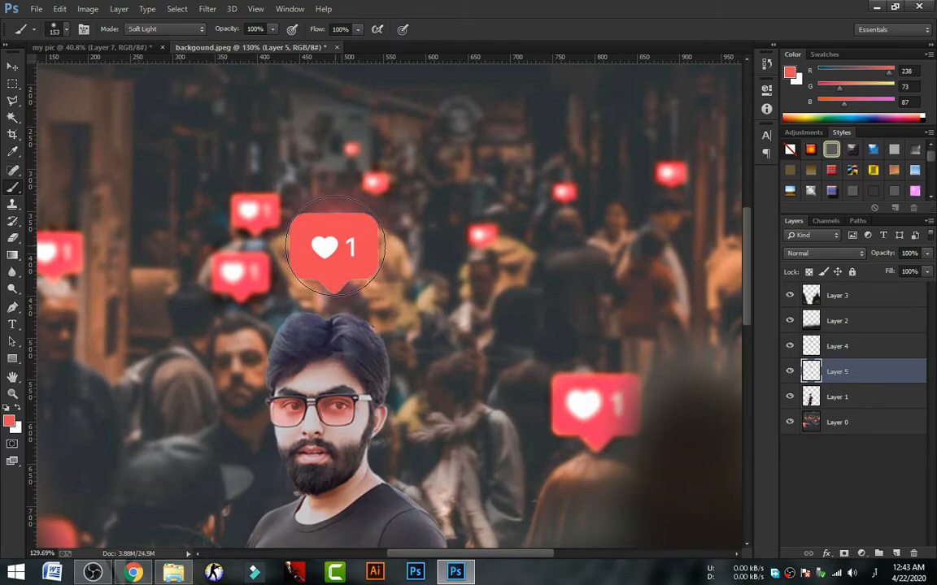
{"action": "left_click", "coordinate": [335, 245]}
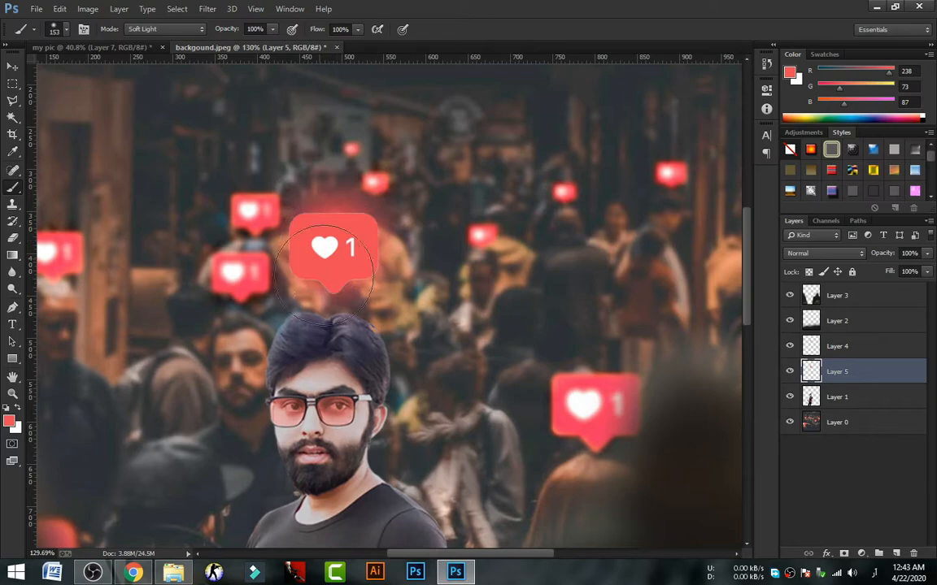
{"action": "left_click", "coordinate": [788, 371]}
{"action": "left_click", "coordinate": [789, 371]}
Tint the top of the man's hair red on his layer with a 76 px Multiply brush at 16% opacity
{"action": "left_click", "coordinate": [130, 30]}
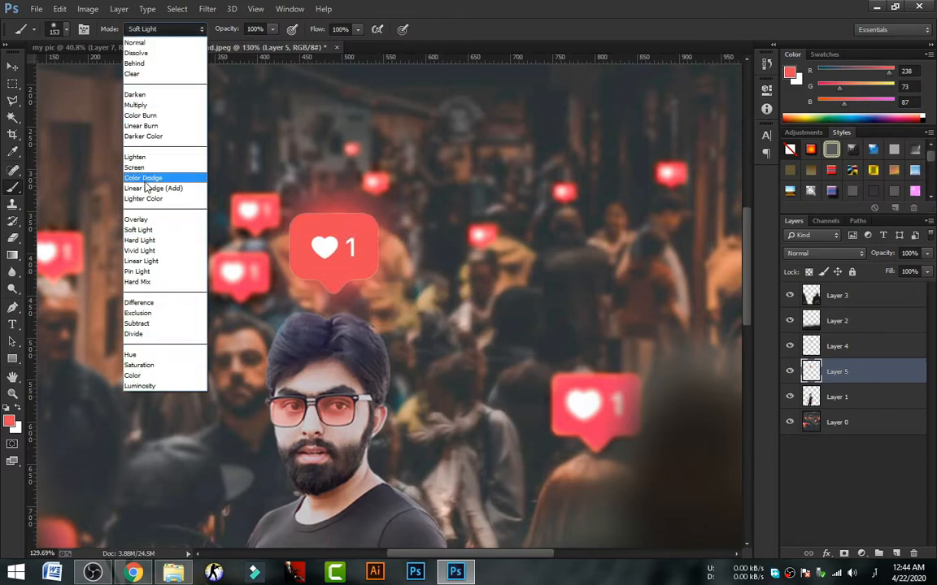
{"action": "left_click", "coordinate": [135, 105]}
{"action": "right_click", "coordinate": [473, 227]}
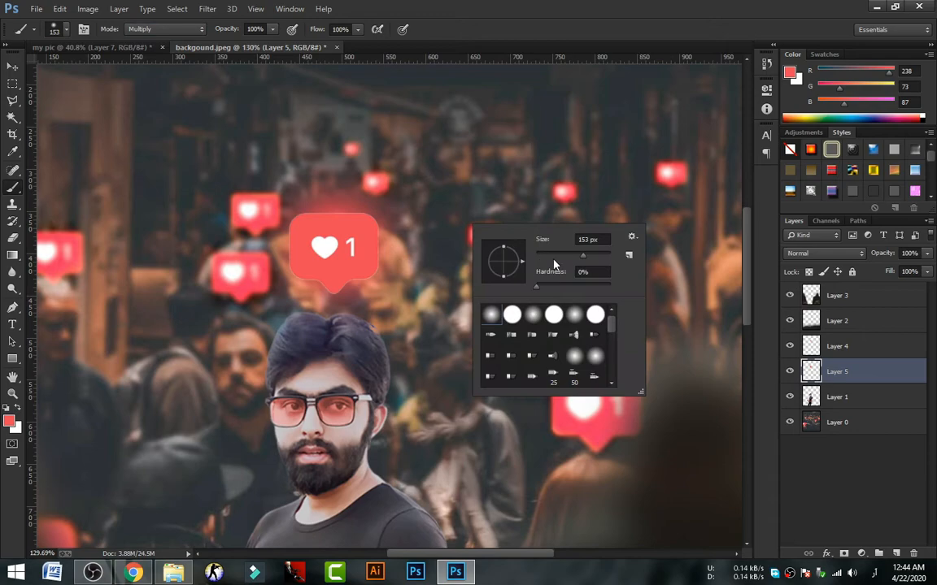
{"action": "left_click", "coordinate": [840, 398]}
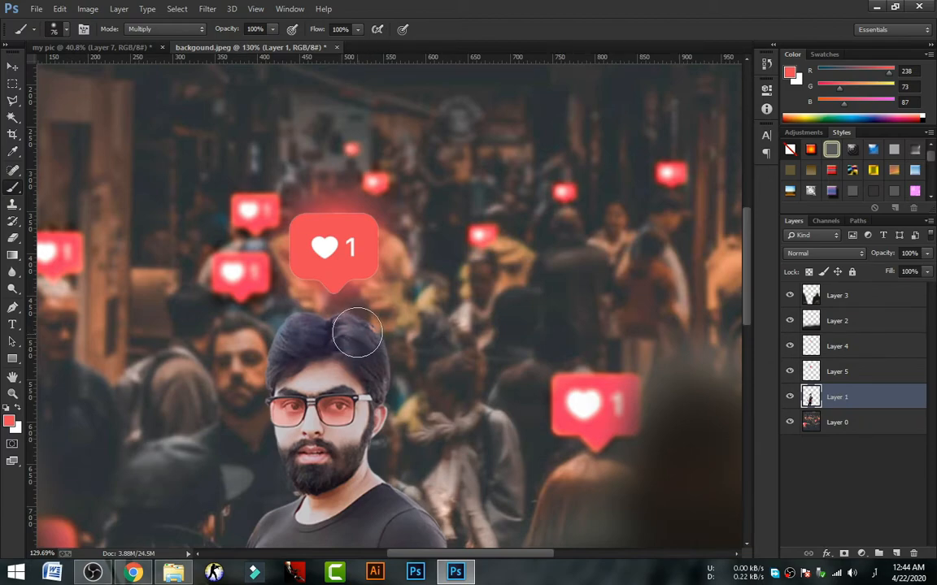
{"action": "left_click_drag", "start_coordinate": [216, 49], "coordinate": [217, 50]}
{"action": "left_click", "coordinate": [311, 313]}
{"action": "mouse_move", "coordinate": [311, 313]}
{"action": "left_mouse_down"}
{"action": "mouse_move", "coordinate": [374, 319]}
{"action": "mouse_move", "coordinate": [318, 331]}
{"action": "mouse_move", "coordinate": [307, 314]}
{"action": "left_mouse_up"}
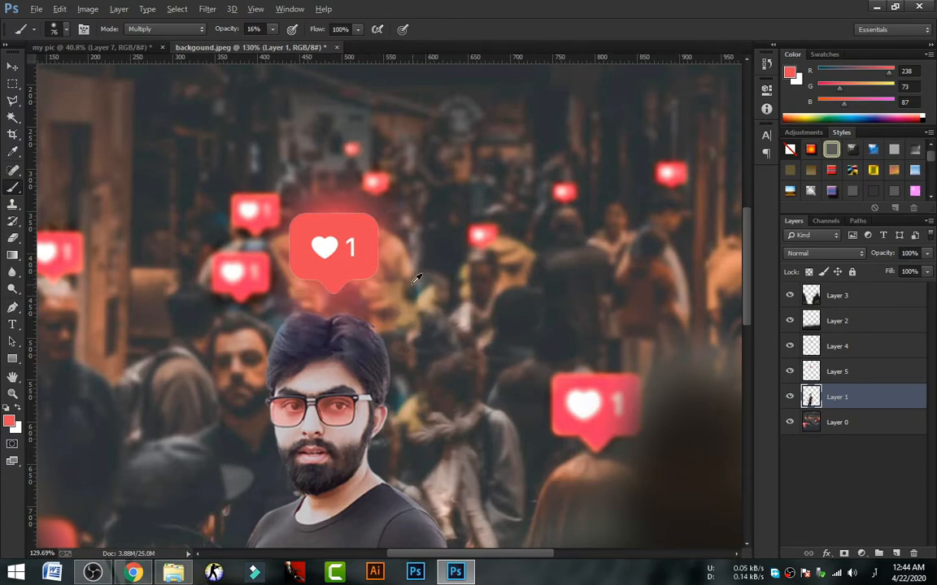
{"action": "scroll", "coordinate": [415, 286], "scroll_direction": "down", "scroll_amount": 4}
{"action": "scroll", "coordinate": [374, 274], "scroll_direction": "up", "scroll_amount": 4}
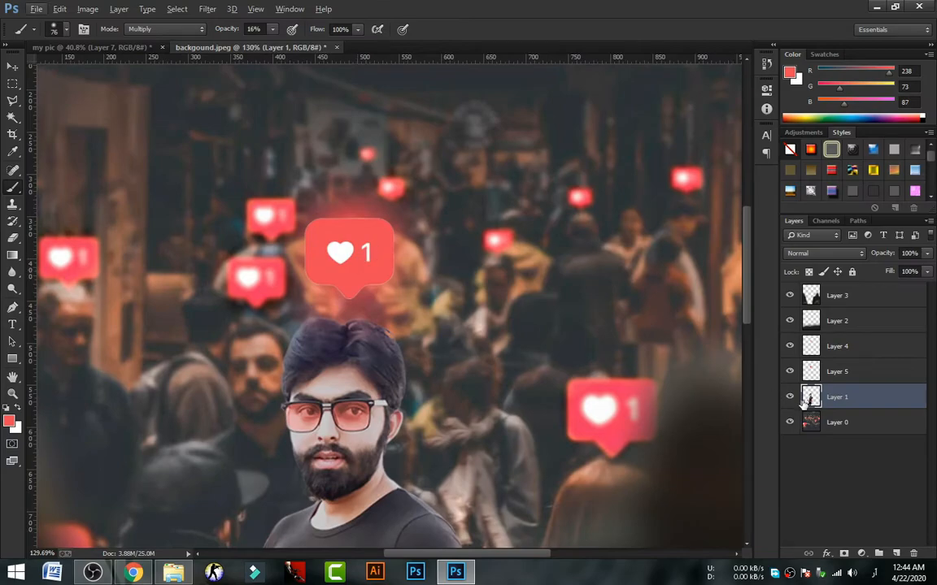
{"action": "left_click", "coordinate": [837, 372]}
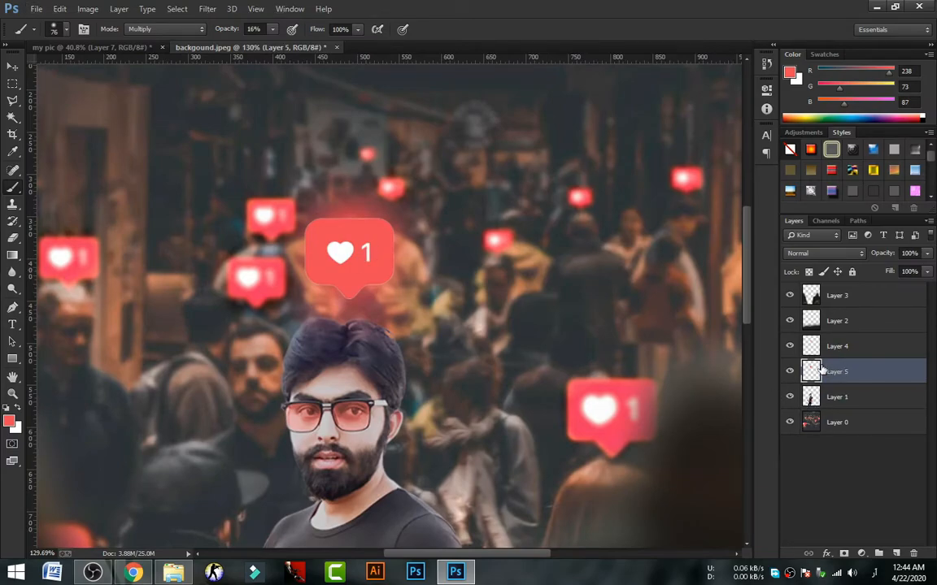
{"action": "double_click", "coordinate": [821, 370]}
{"action": "left_click_drag", "start_coordinate": [395, 108], "coordinate": [448, 89]}
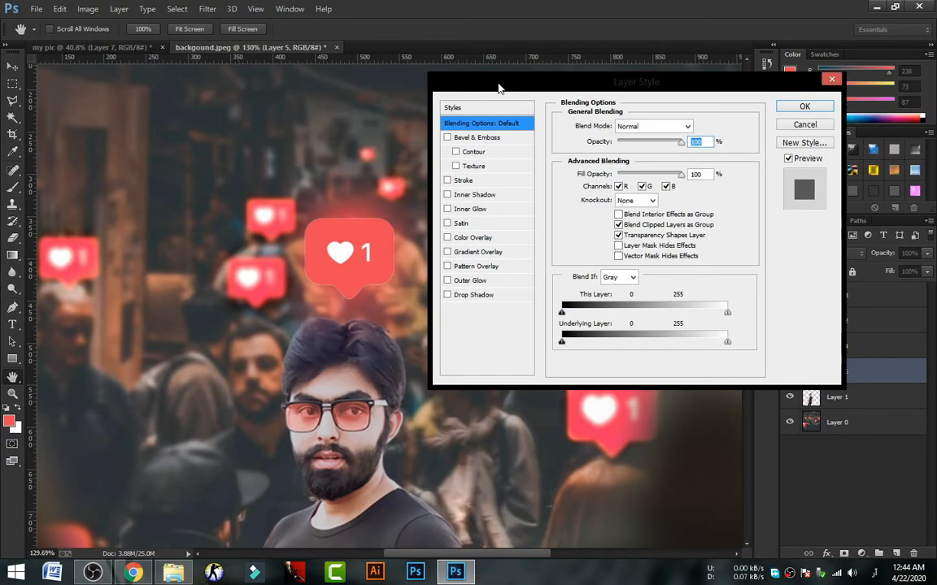
{"action": "left_click", "coordinate": [460, 181]}
{"action": "left_click", "coordinate": [613, 141]}
{"action": "left_click", "coordinate": [615, 144]}
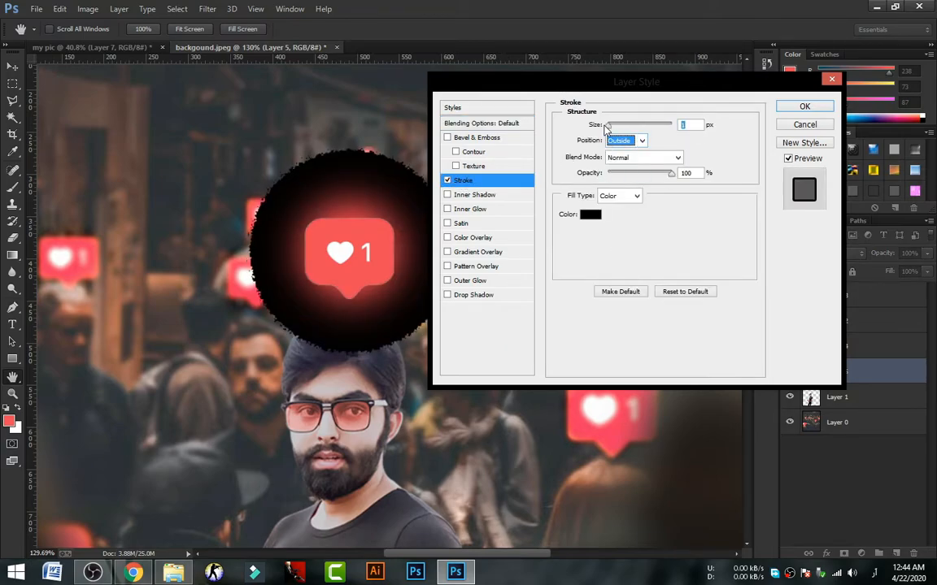
{"action": "left_click", "coordinate": [805, 124]}
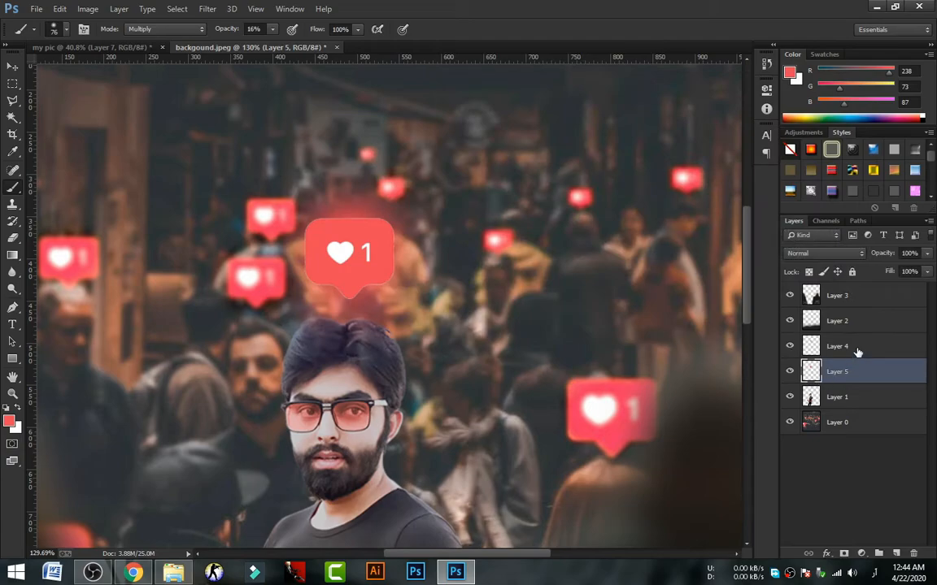
{"action": "left_click", "coordinate": [830, 348]}
{"action": "double_click", "coordinate": [822, 345]}
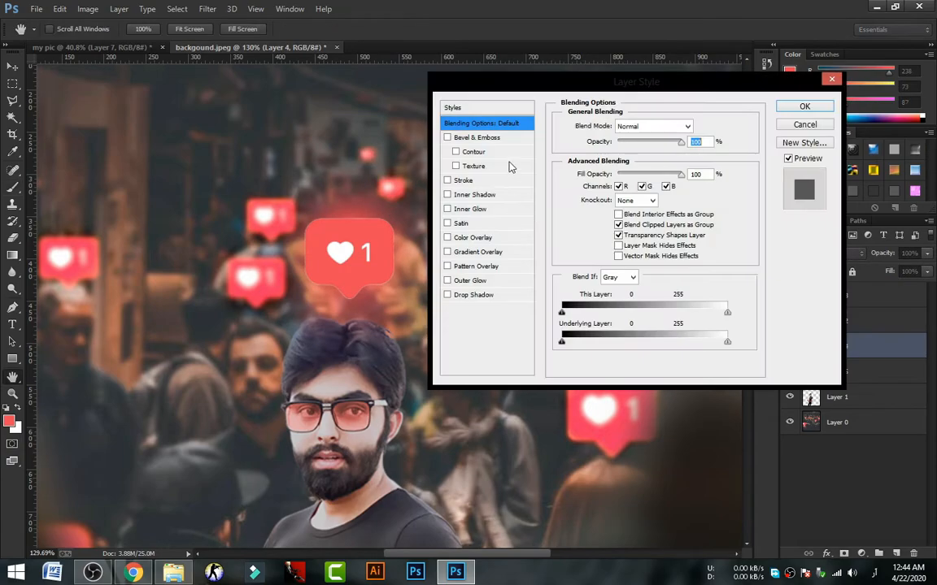
{"action": "left_click", "coordinate": [801, 126]}
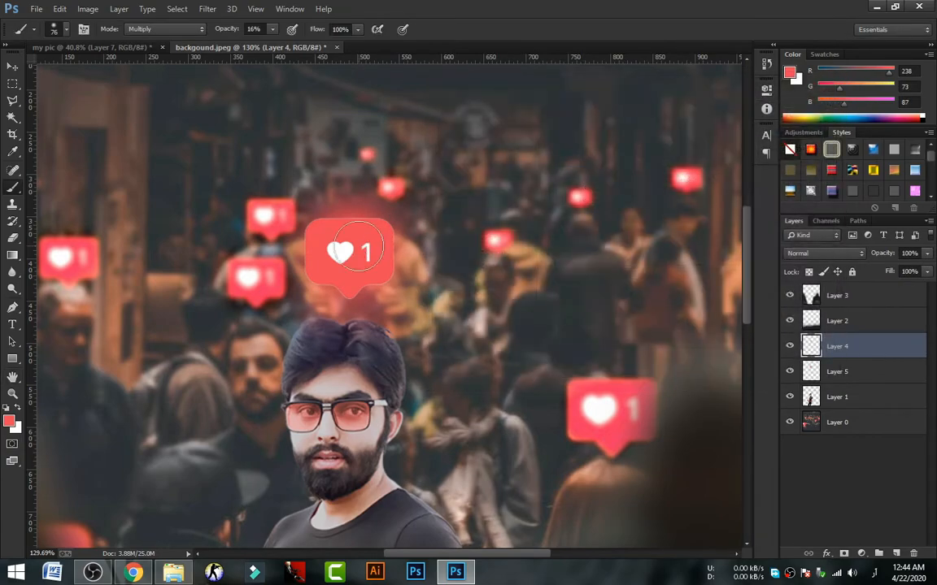
Try shifting the heart icon slightly, and undo the move
{"action": "left_click", "coordinate": [12, 66]}
{"action": "mouse_move", "coordinate": [375, 229]}
{"action": "left_mouse_down"}
{"action": "mouse_move", "coordinate": [378, 243]}
{"action": "mouse_move", "coordinate": [387, 218]}
{"action": "left_mouse_up"}
{"action": "key", "text": "ctrl+z"}
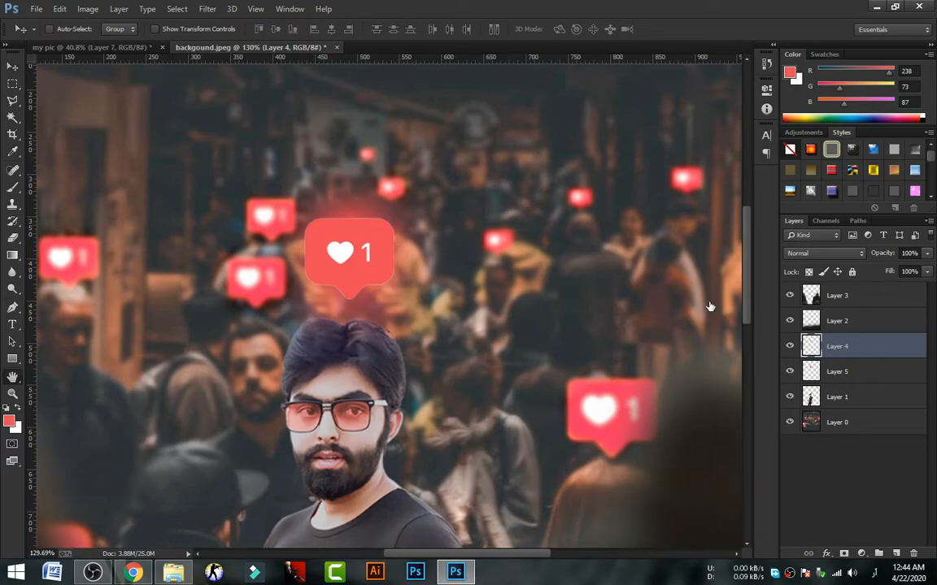
Add a thin black outside stroke to the heart icon's layer
{"action": "double_click", "coordinate": [870, 346]}
{"action": "left_click", "coordinate": [461, 180]}
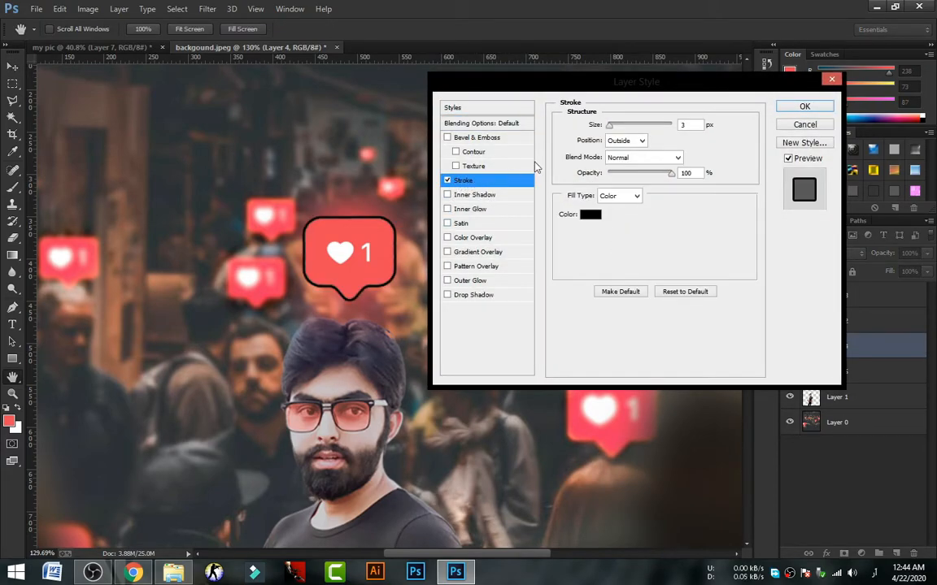
{"action": "left_click", "coordinate": [701, 127]}
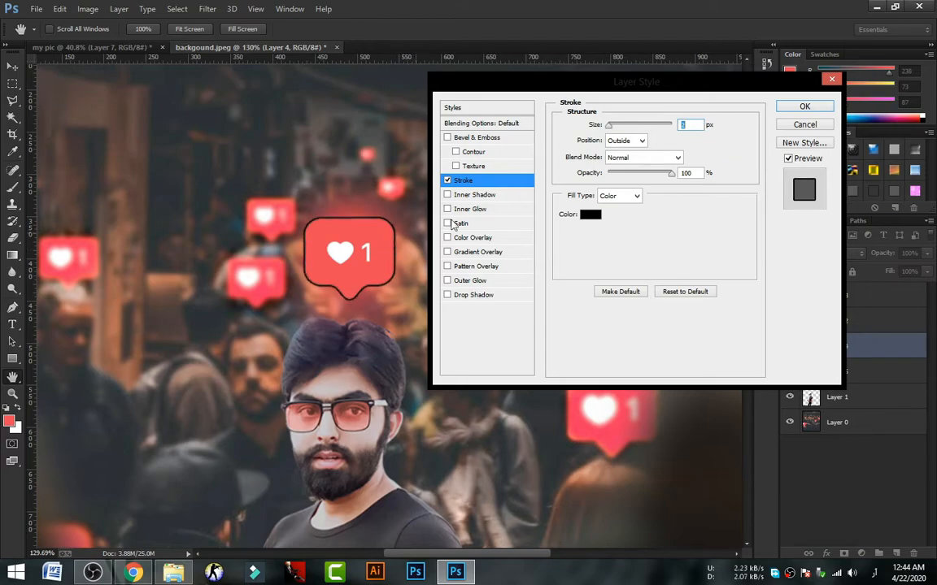
{"action": "left_click", "coordinate": [802, 108]}
{"action": "key", "text": "v"}
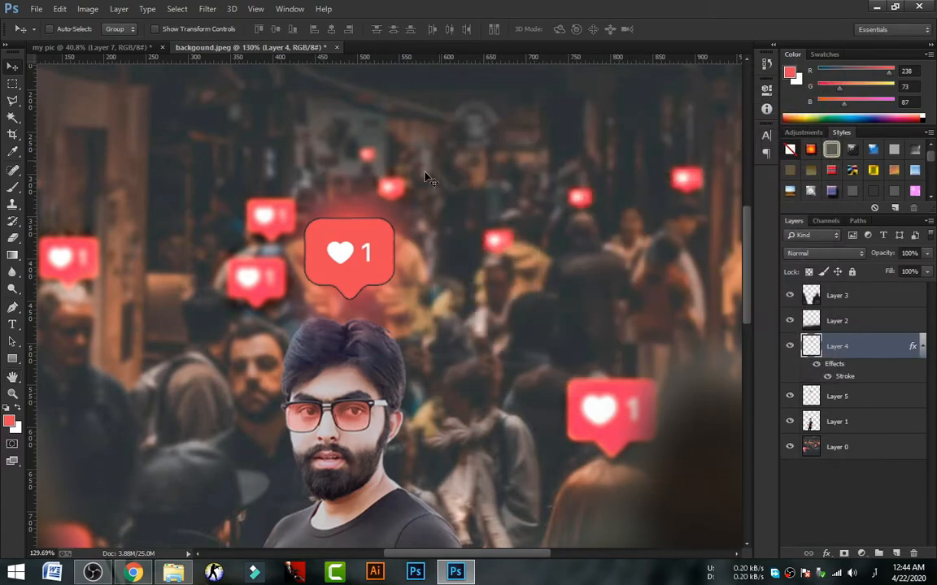
{"action": "scroll", "coordinate": [377, 267], "scroll_direction": "down", "scroll_amount": 3}
{"action": "scroll", "coordinate": [377, 267], "scroll_direction": "up", "scroll_amount": 3}
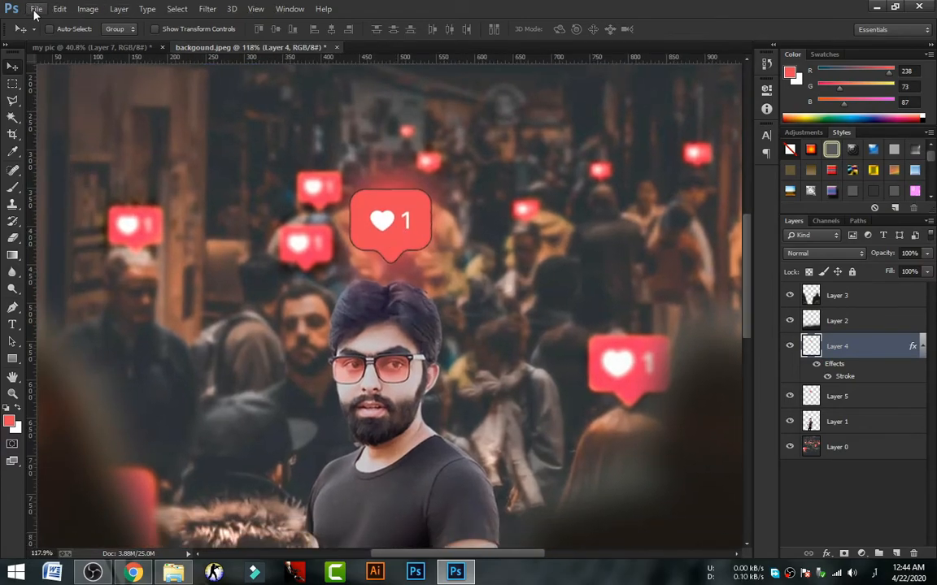
Try to open the success quote PNG from the part 1 folder
{"action": "left_click", "coordinate": [35, 14]}
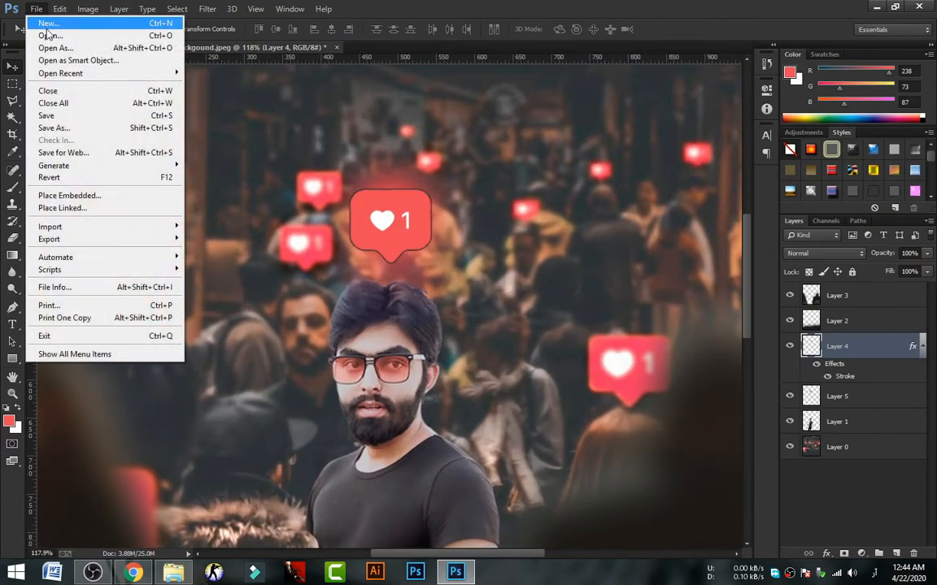
{"action": "left_click", "coordinate": [47, 36]}
{"action": "double_click", "coordinate": [147, 85]}
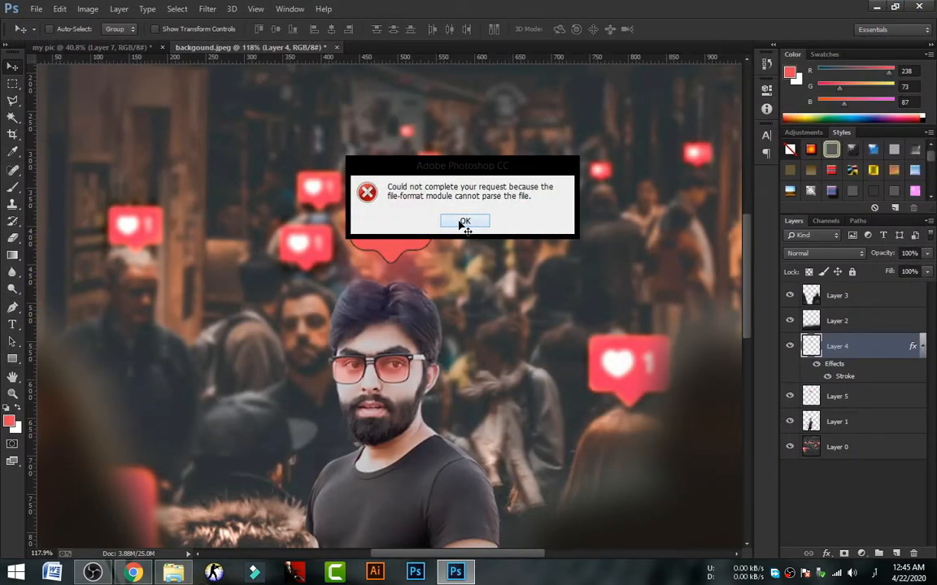
{"action": "left_click", "coordinate": [463, 224]}
Check the quote PNG in Paint from the file browser, close it and retry opening it in Photoshop
{"action": "left_click", "coordinate": [36, 9]}
{"action": "left_click", "coordinate": [49, 36]}
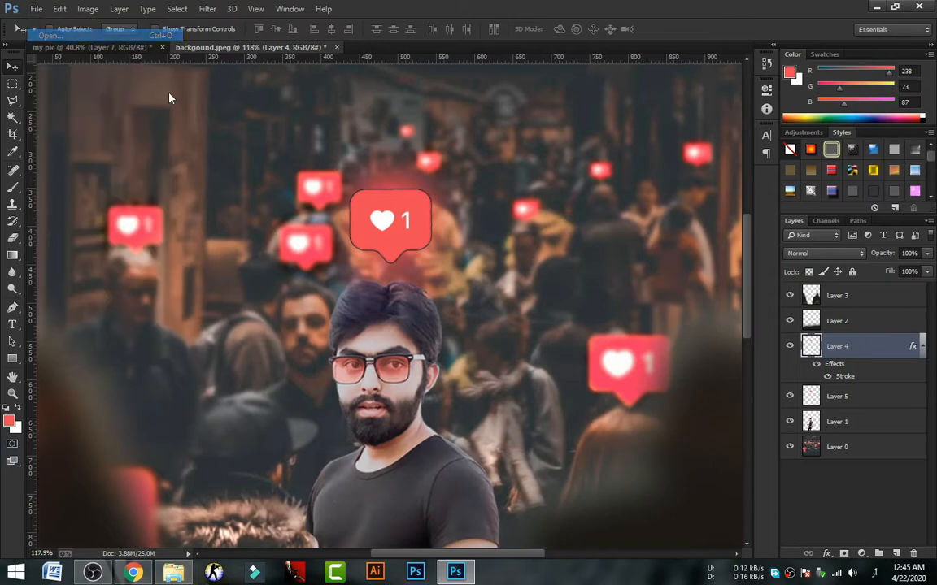
{"action": "left_click", "coordinate": [163, 105]}
{"action": "right_click", "coordinate": [175, 111]}
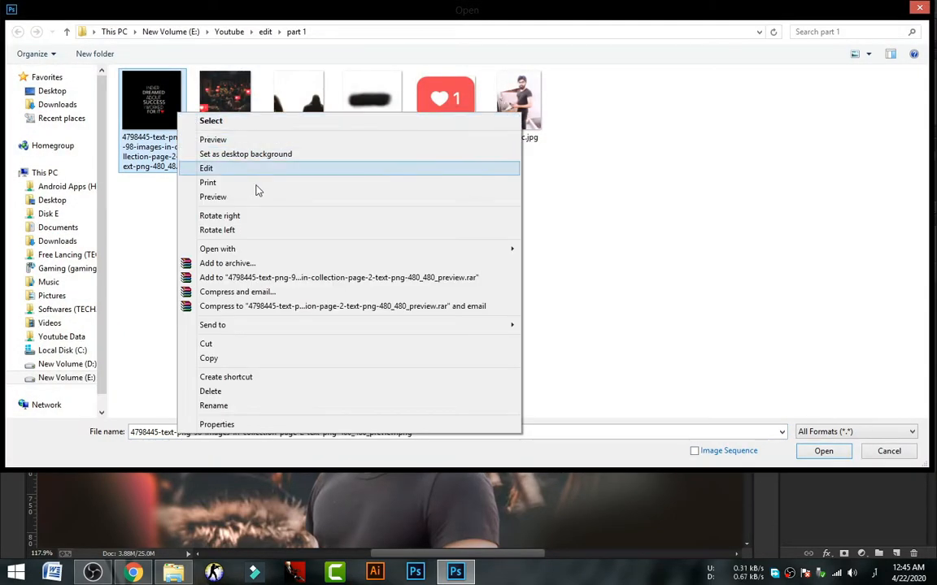
{"action": "mouse_move", "coordinate": [325, 249]}
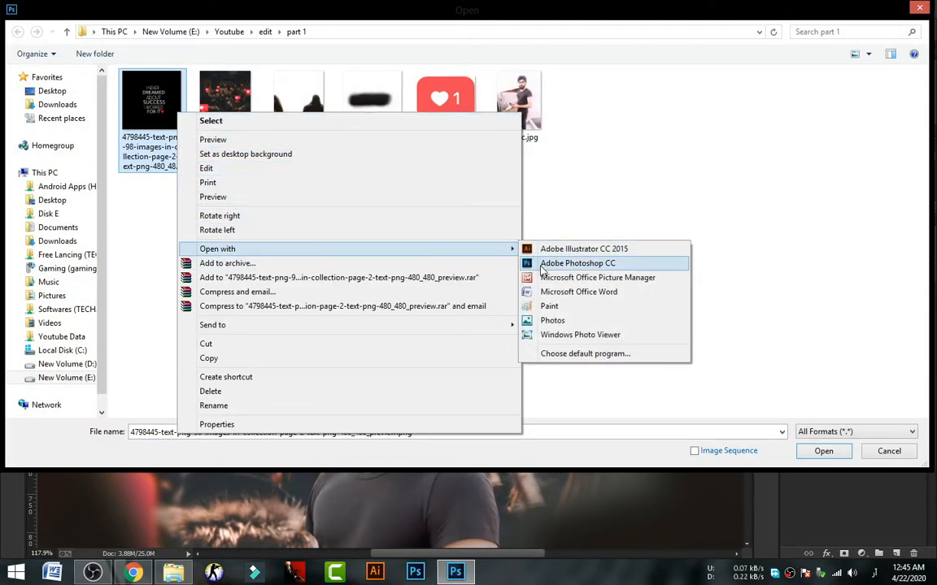
{"action": "left_click", "coordinate": [550, 307]}
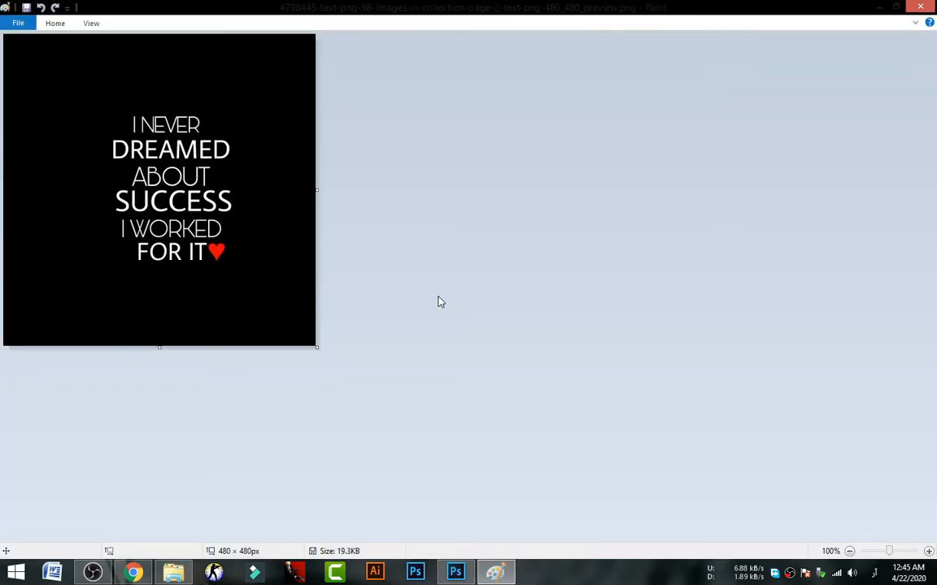
{"action": "left_click", "coordinate": [920, 6]}
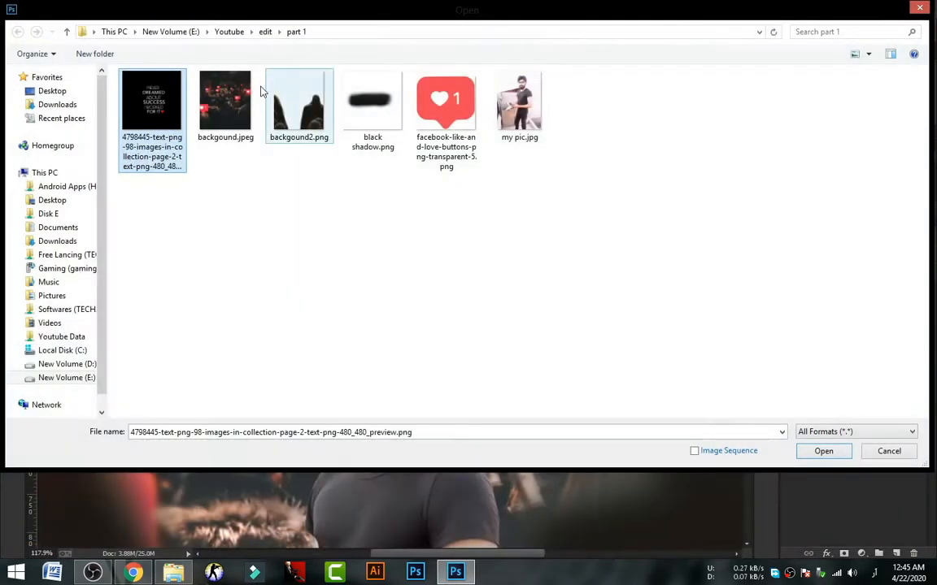
{"action": "double_click", "coordinate": [146, 106]}
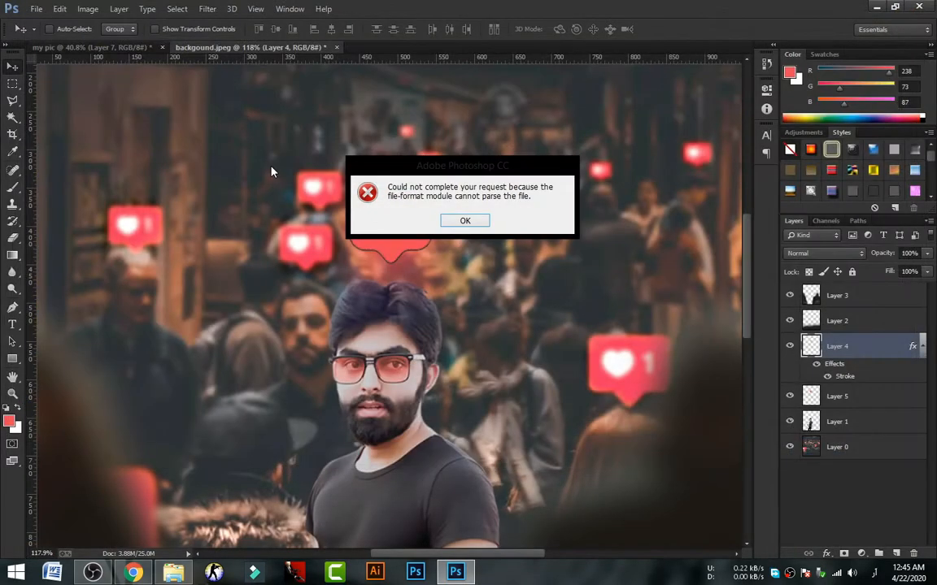
{"action": "left_click", "coordinate": [463, 222]}
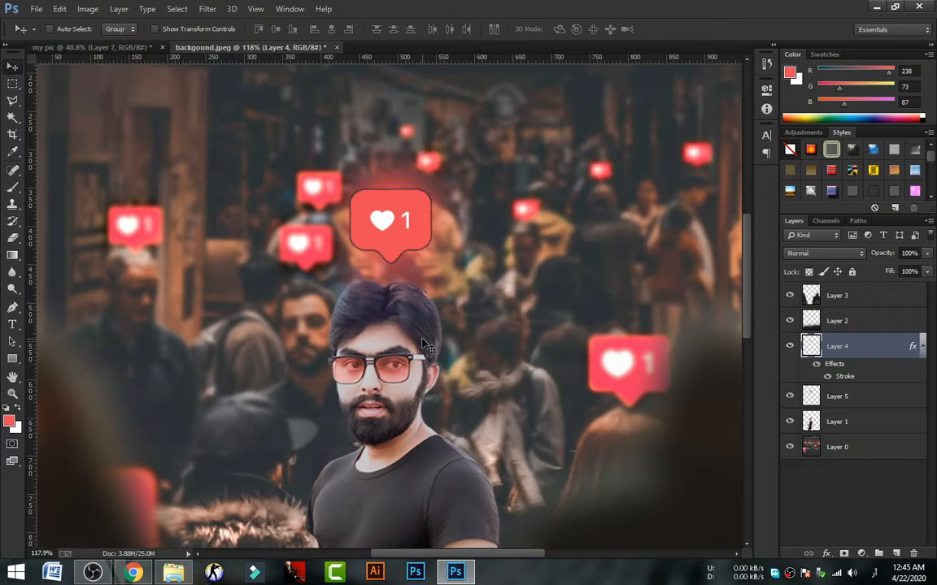
Switch to File Explorer, open the quote PNG in Paint and save it as a JPEG copy in the part 1 folder
{"action": "left_click", "coordinate": [173, 572]}
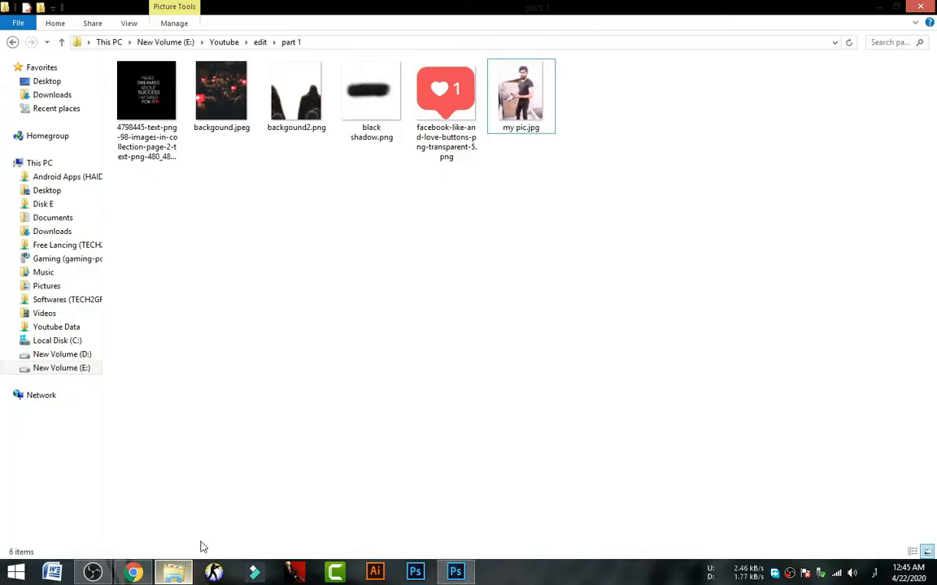
{"action": "right_click", "coordinate": [157, 105]}
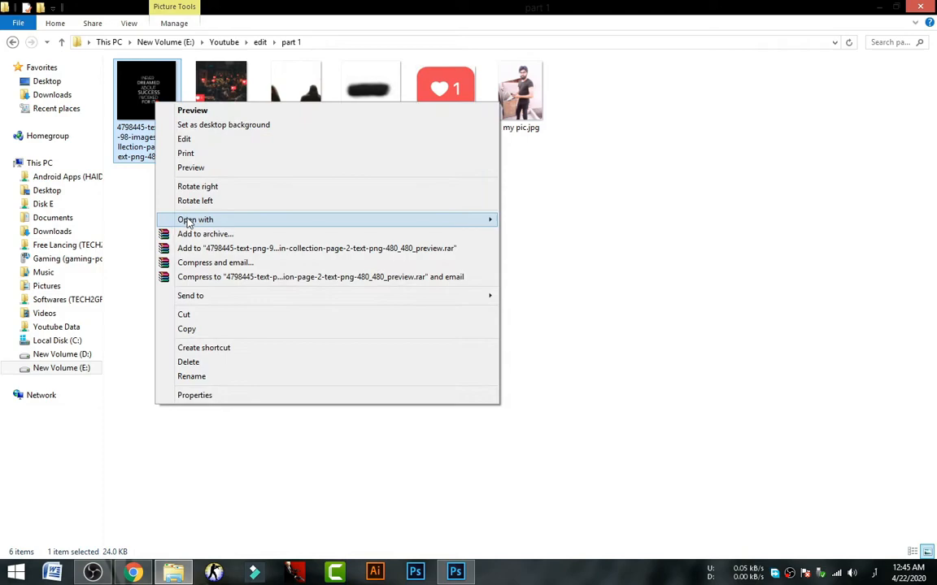
{"action": "mouse_move", "coordinate": [236, 219]}
{"action": "left_click", "coordinate": [524, 277]}
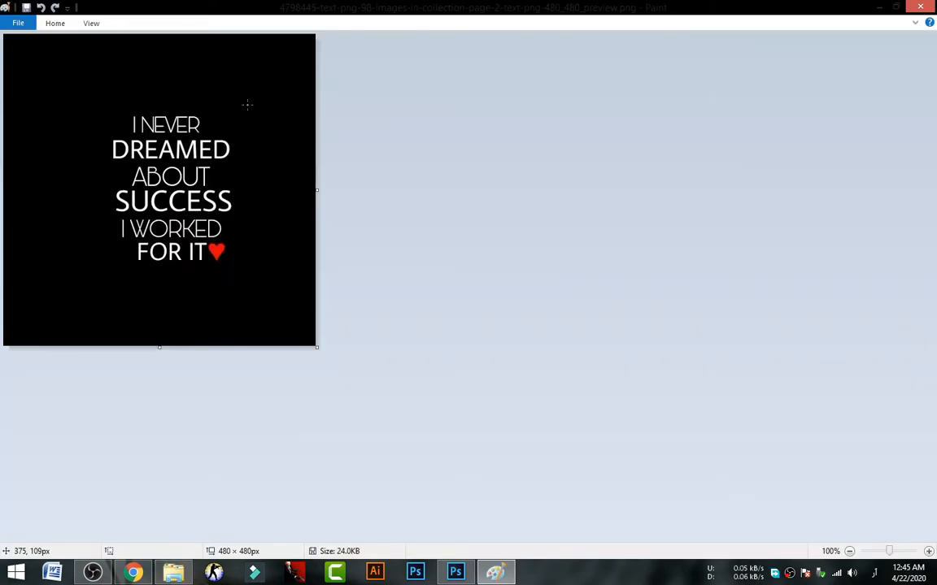
{"action": "left_click", "coordinate": [20, 24]}
{"action": "mouse_move", "coordinate": [135, 138]}
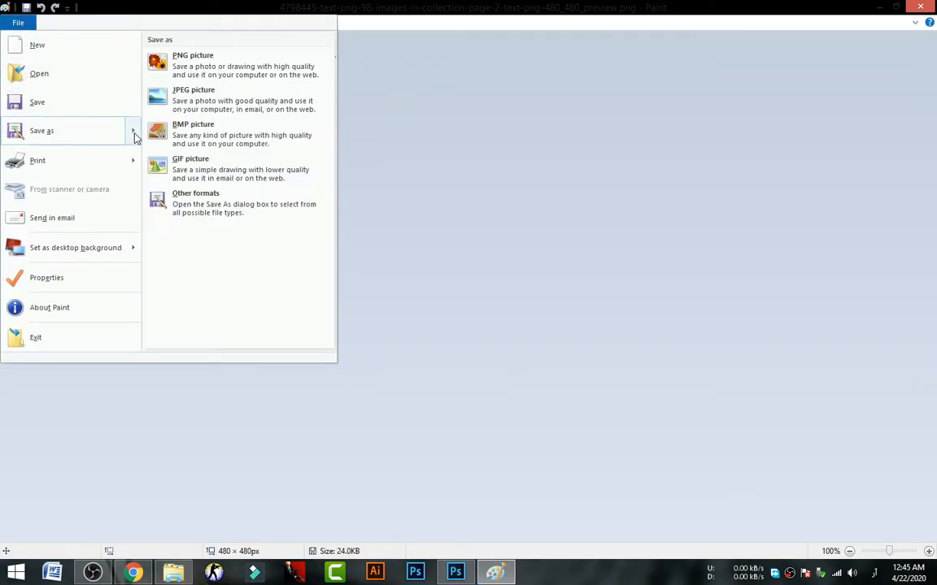
{"action": "left_click", "coordinate": [188, 99]}
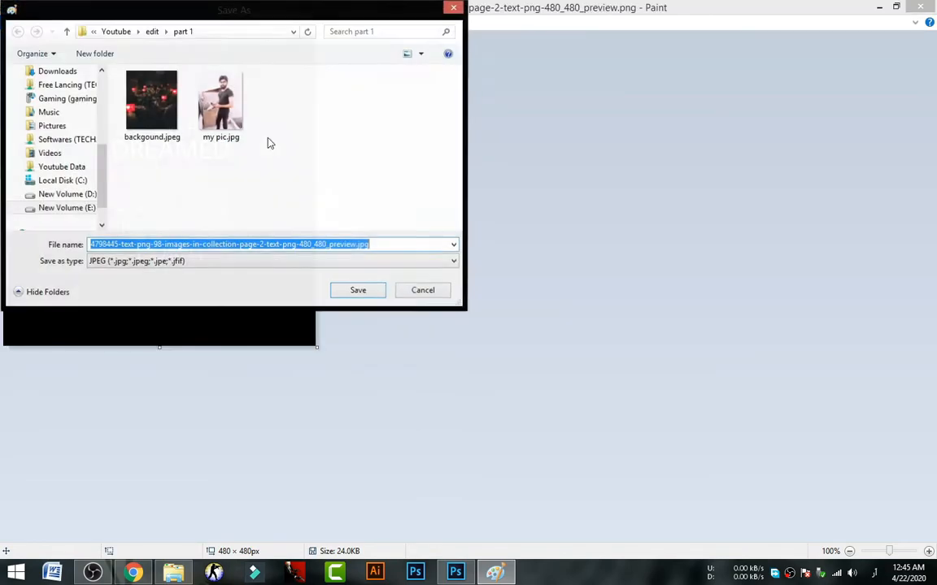
{"action": "left_click", "coordinate": [359, 292]}
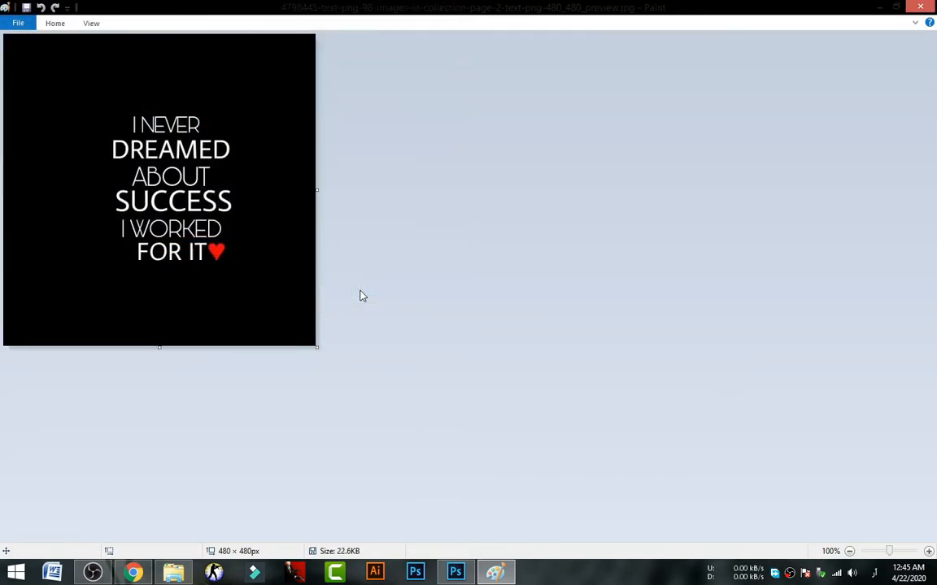
{"action": "left_click", "coordinate": [927, 5]}
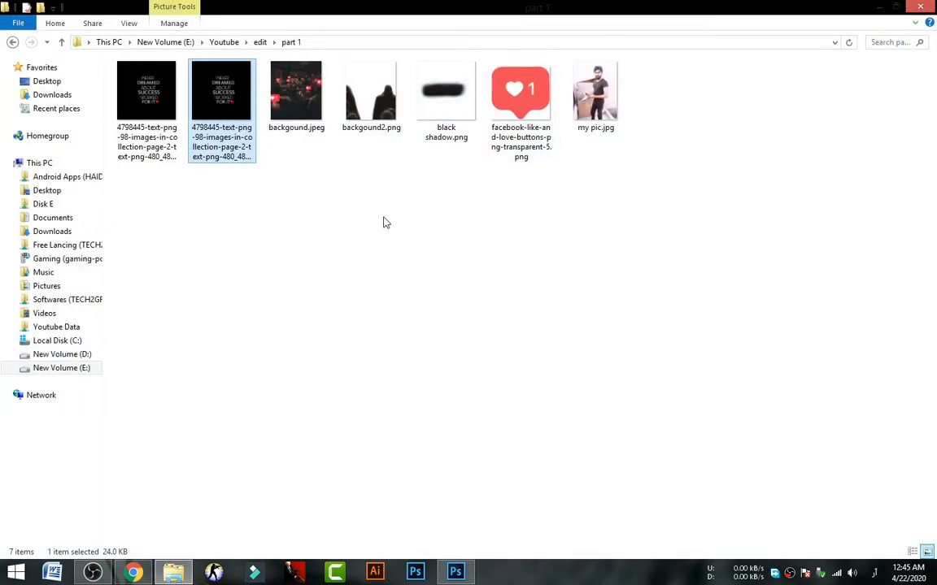
Try to open the original quote PNG in Photoshop from the part 1 folder
{"action": "left_click", "coordinate": [173, 100]}
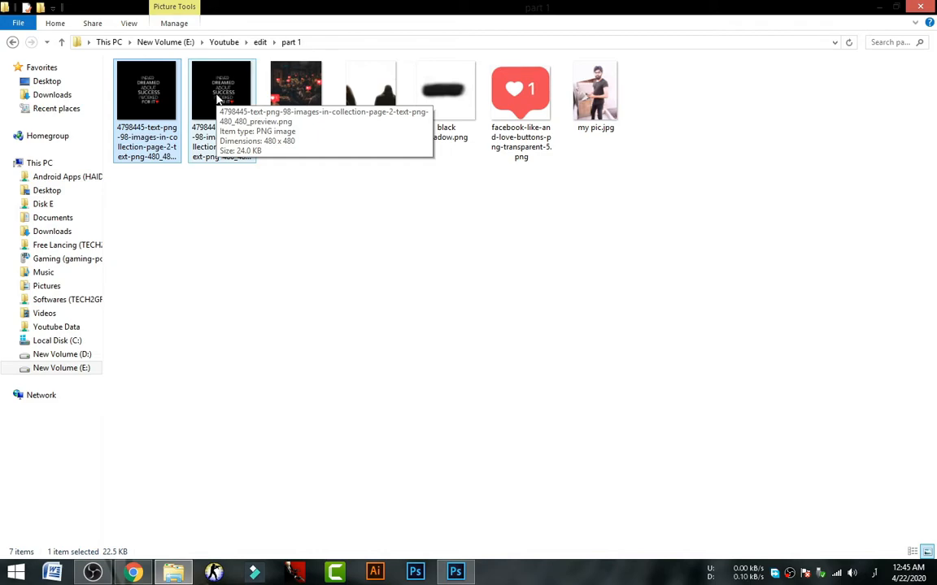
{"action": "right_click", "coordinate": [193, 83]}
{"action": "mouse_move", "coordinate": [268, 212]}
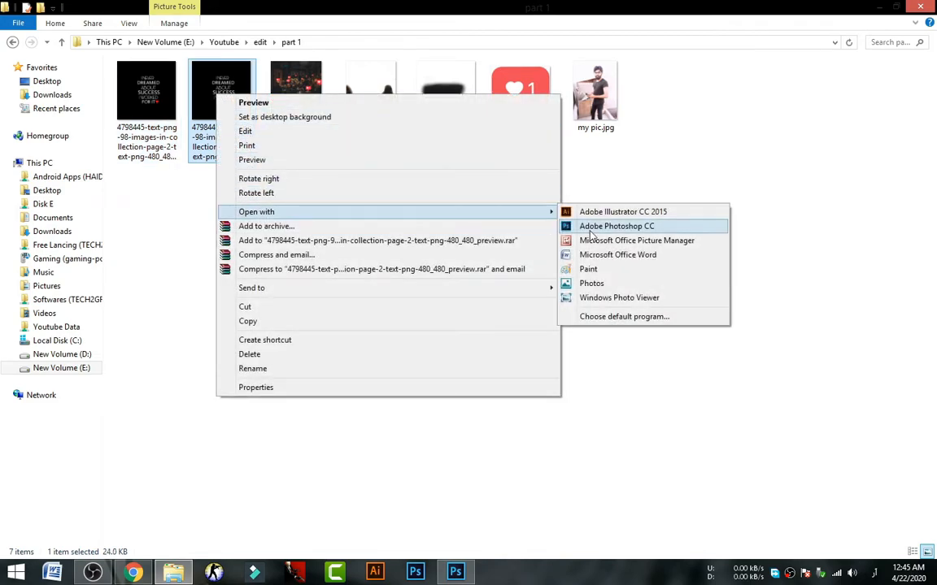
{"action": "left_click", "coordinate": [591, 230]}
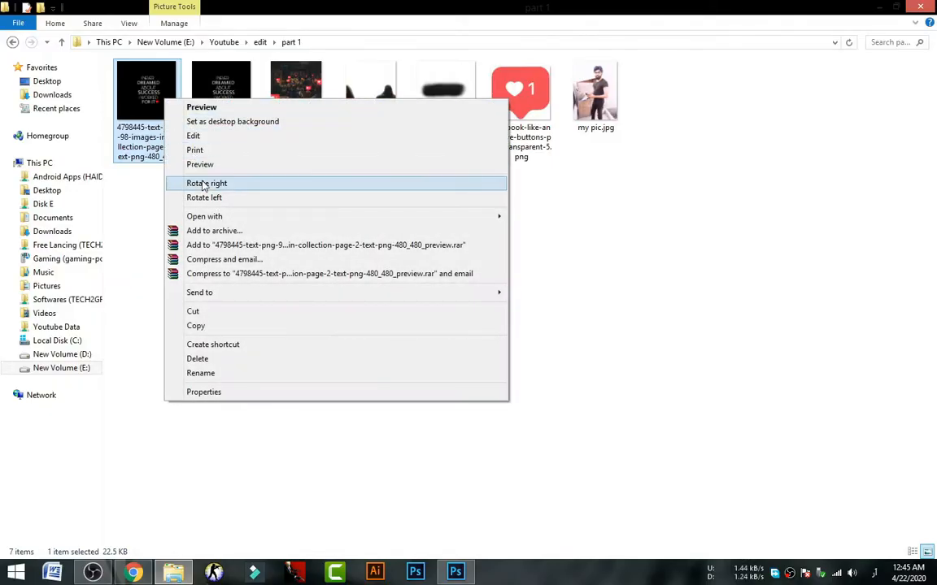
Open the success quote image in Photoshop from File Explorer, bring it into the crowd composite and close the source document
{"action": "mouse_move", "coordinate": [216, 215]}
{"action": "left_click", "coordinate": [572, 233]}
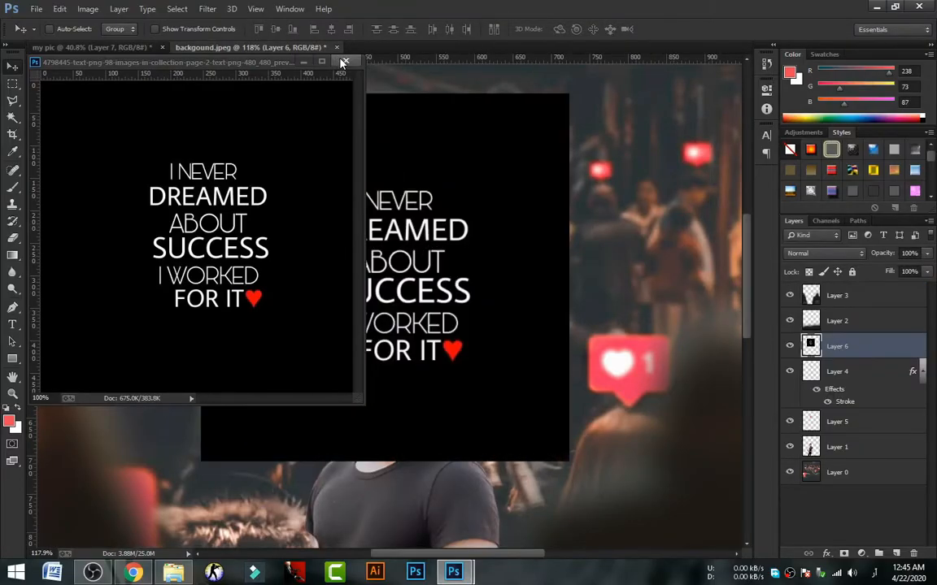
{"action": "left_click", "coordinate": [343, 62]}
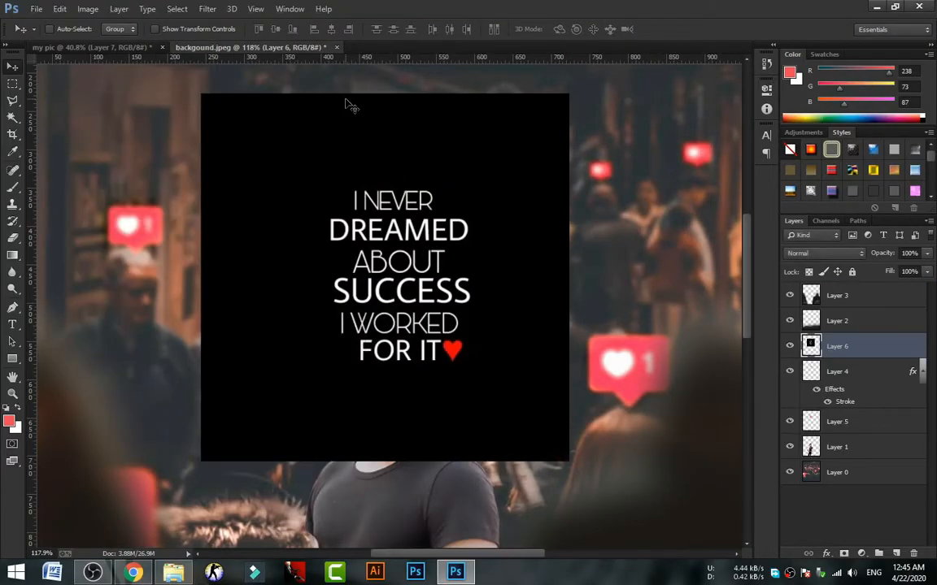
{"action": "mouse_move", "coordinate": [356, 190]}
{"action": "left_mouse_down"}
{"action": "mouse_move", "coordinate": [329, 187]}
{"action": "mouse_move", "coordinate": [339, 188]}
{"action": "left_mouse_up"}
Set the quote layer's blend mode to Screen
{"action": "left_click", "coordinate": [824, 253]}
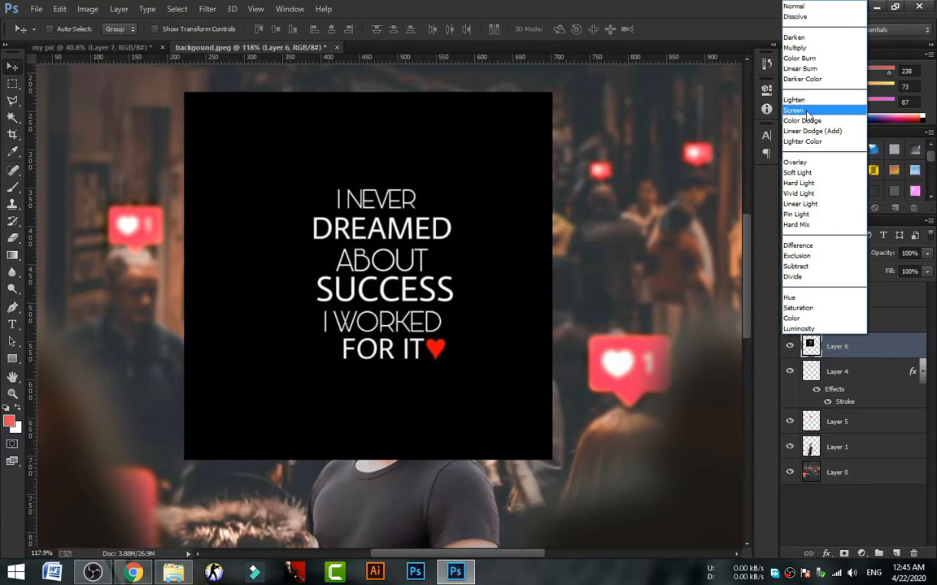
{"action": "left_click", "coordinate": [795, 110]}
{"action": "key", "text": "ctrl+z"}
{"action": "key", "text": "ctrl+z"}
{"action": "key", "text": "shift+plus"}
{"action": "key", "text": "shift+plus"}
{"action": "left_click", "coordinate": [827, 253]}
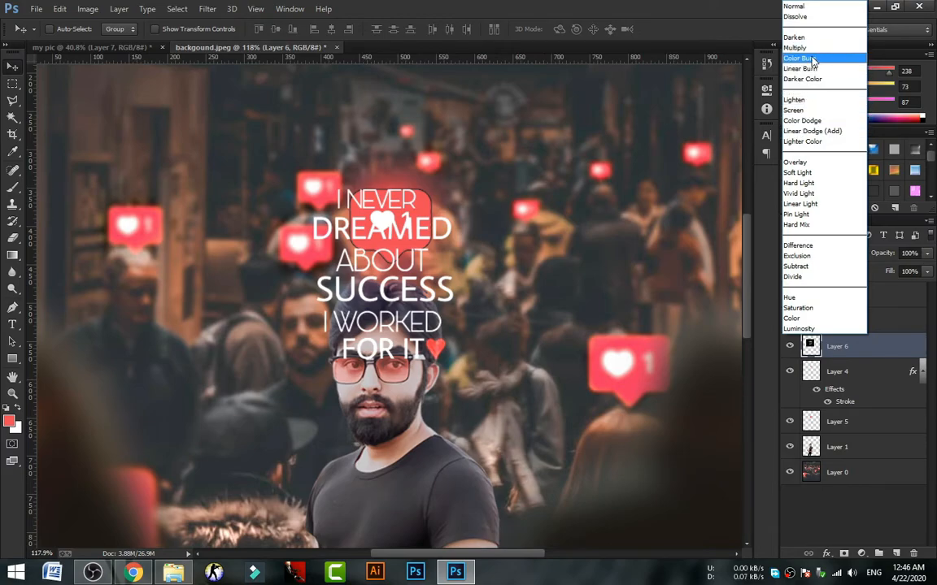
{"action": "left_click", "coordinate": [815, 110]}
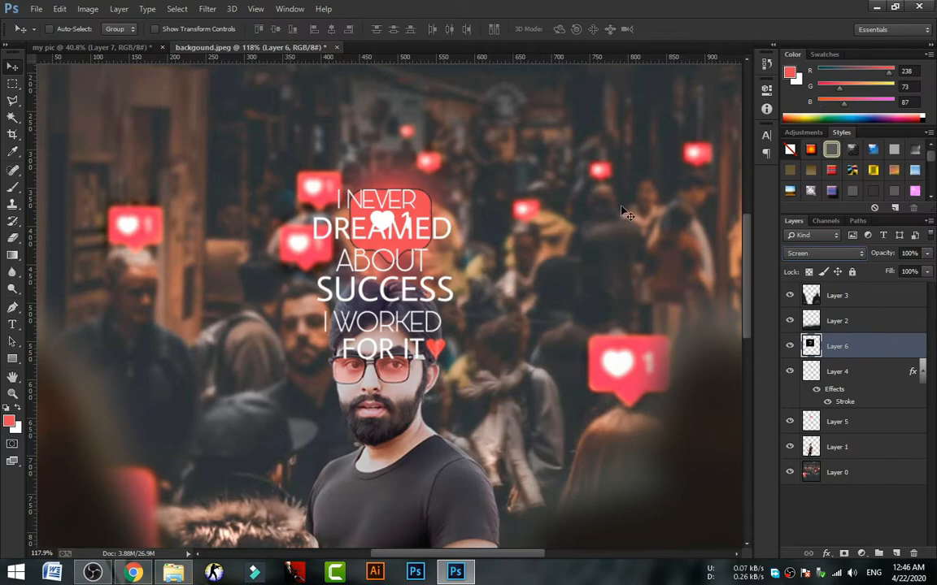
Move the quote off the man into the crowd area beside his head and enlarge it with Free Transform
{"action": "scroll", "coordinate": [626, 214], "scroll_direction": "down", "scroll_amount": 3}
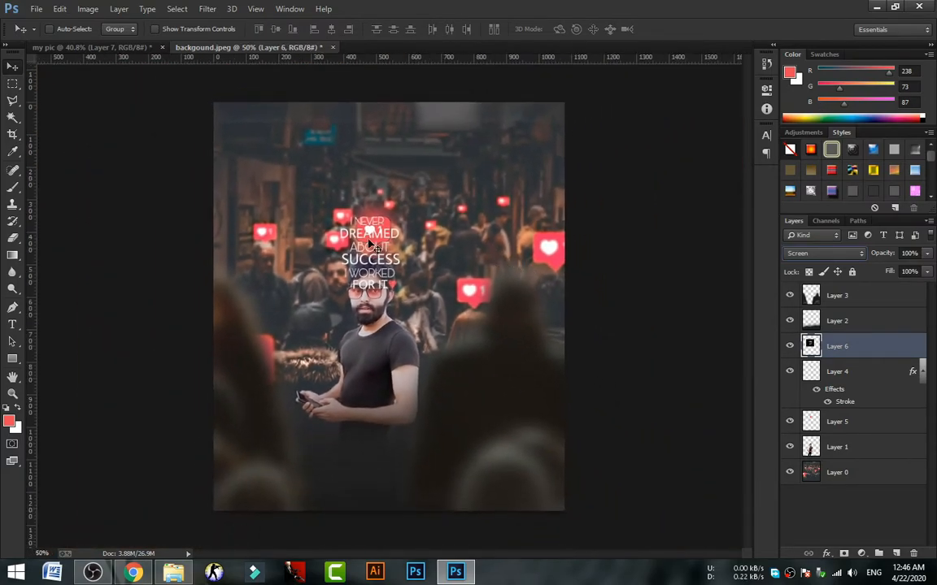
{"action": "key", "text": "ctrl+plus"}
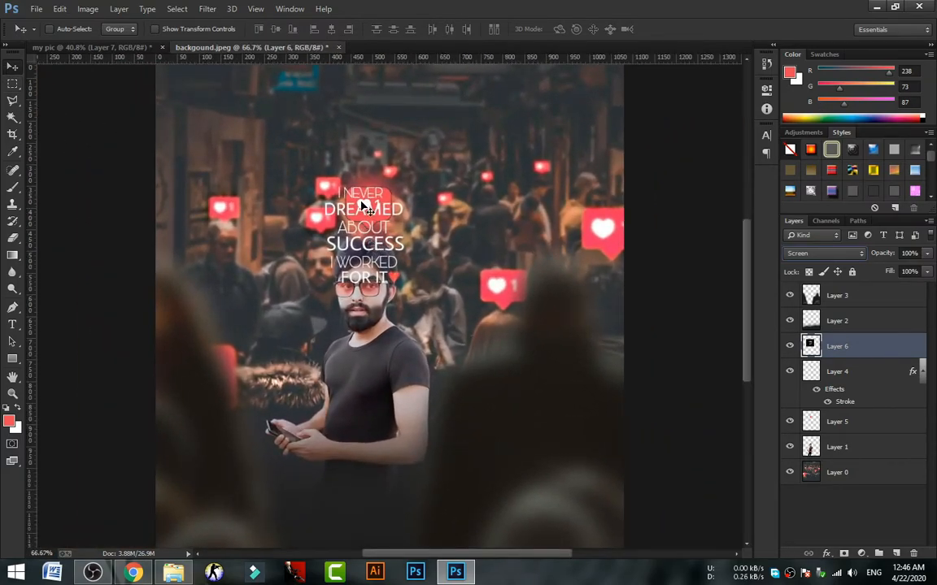
{"action": "left_click_drag", "start_coordinate": [368, 234], "coordinate": [470, 214]}
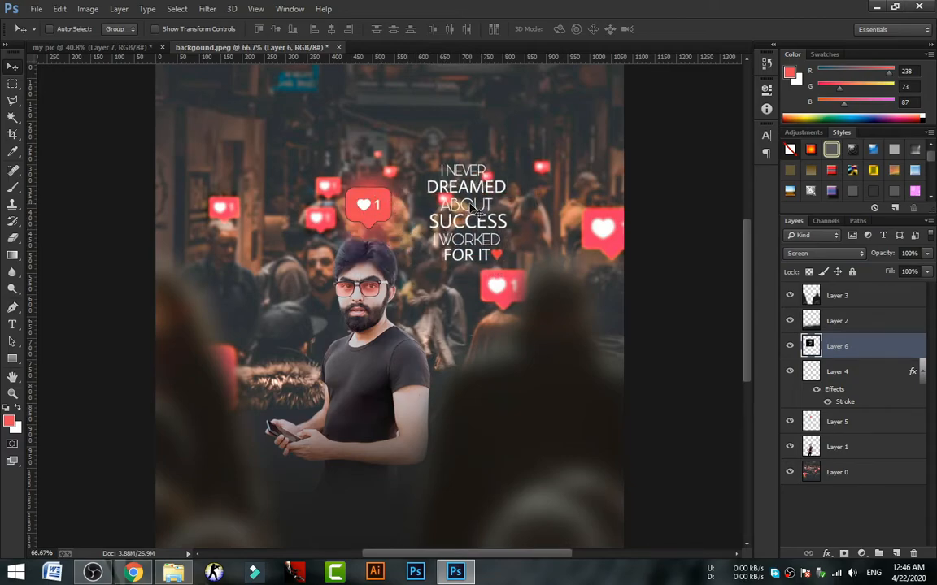
{"action": "key", "text": "ctrl+t"}
{"action": "left_click_drag", "start_coordinate": [356, 320], "coordinate": [228, 442]}
{"action": "left_click_drag", "start_coordinate": [479, 191], "coordinate": [480, 249]}
{"action": "key", "text": "Return"}
Raise the quote layer above Layer 3, then scale and place it beside the man's torso in the image's lower-right area
{"action": "left_click_drag", "start_coordinate": [840, 321], "coordinate": [840, 291]}
{"action": "scroll", "coordinate": [467, 291], "scroll_direction": "down", "scroll_amount": 3}
{"action": "left_click_drag", "start_coordinate": [468, 291], "coordinate": [488, 334]}
{"action": "key", "text": "ctrl+t"}
{"action": "mouse_move", "coordinate": [640, 157]}
{"action": "left_mouse_down"}
{"action": "mouse_move", "coordinate": [660, 130]}
{"action": "mouse_move", "coordinate": [642, 149]}
{"action": "left_mouse_up"}
{"action": "left_click_drag", "start_coordinate": [492, 293], "coordinate": [478, 205]}
{"action": "left_click_drag", "start_coordinate": [475, 207], "coordinate": [500, 409]}
{"action": "key", "text": "Return"}
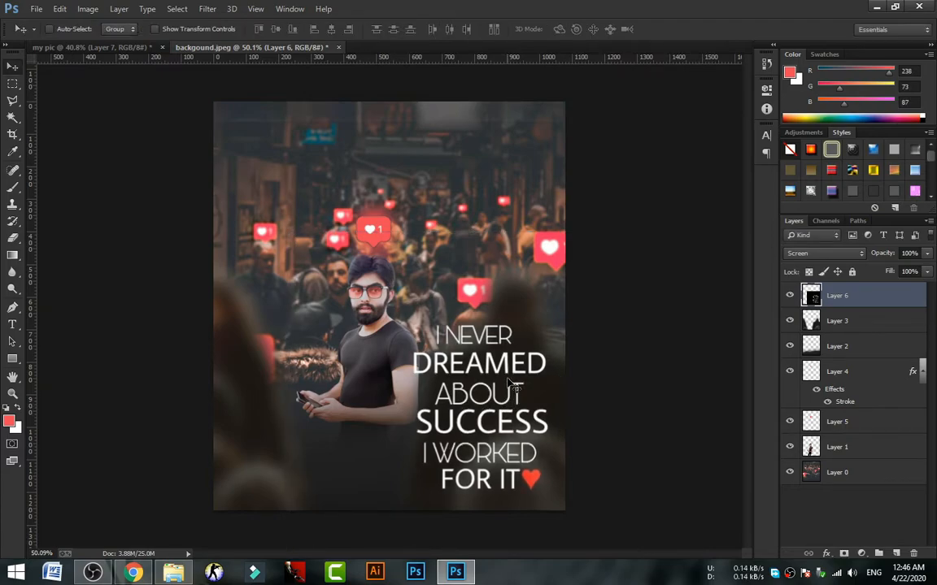
Darken the crowd background, Layer 0, with a Curves adjustment that sets the black point to input 19, output 0
{"action": "scroll", "coordinate": [486, 268], "scroll_direction": "up", "scroll_amount": 1}
{"action": "key", "text": "alt"}
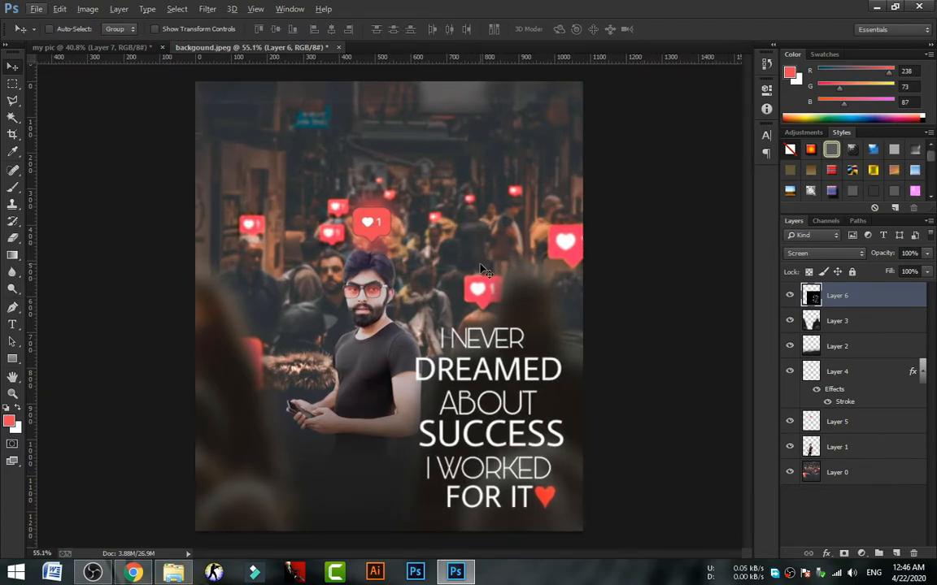
{"action": "scroll", "coordinate": [480, 271], "scroll_direction": "down", "scroll_amount": 1}
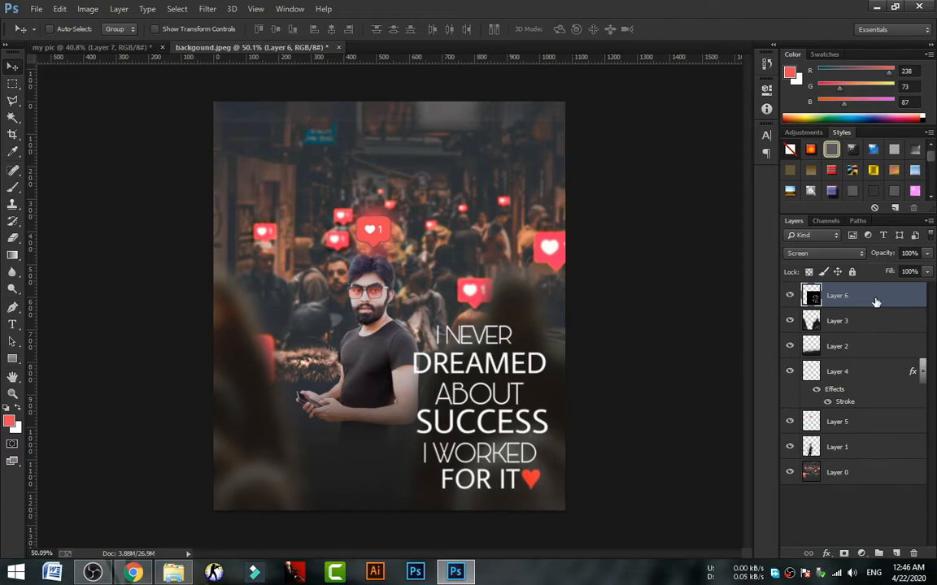
{"action": "left_click", "coordinate": [848, 473]}
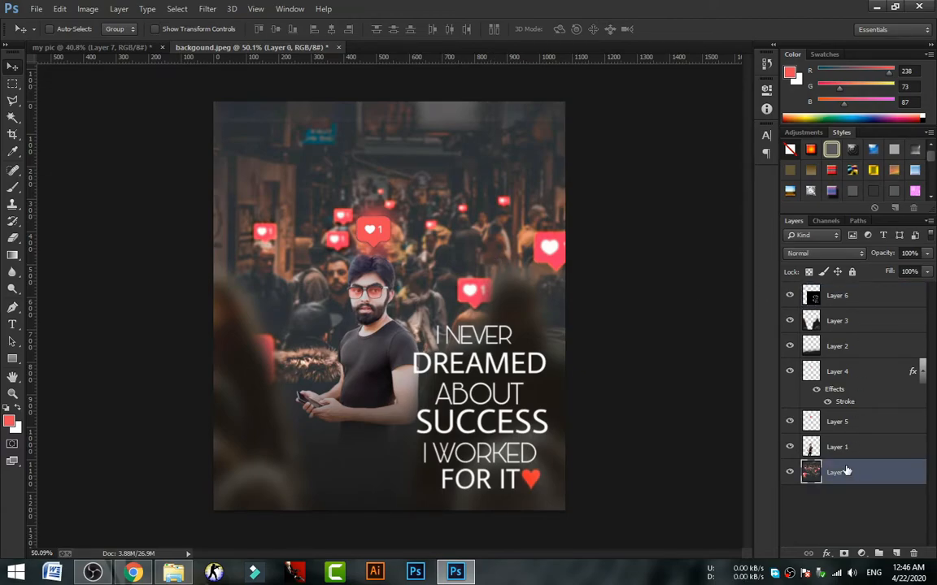
{"action": "left_click", "coordinate": [88, 9]}
{"action": "mouse_move", "coordinate": [219, 27]}
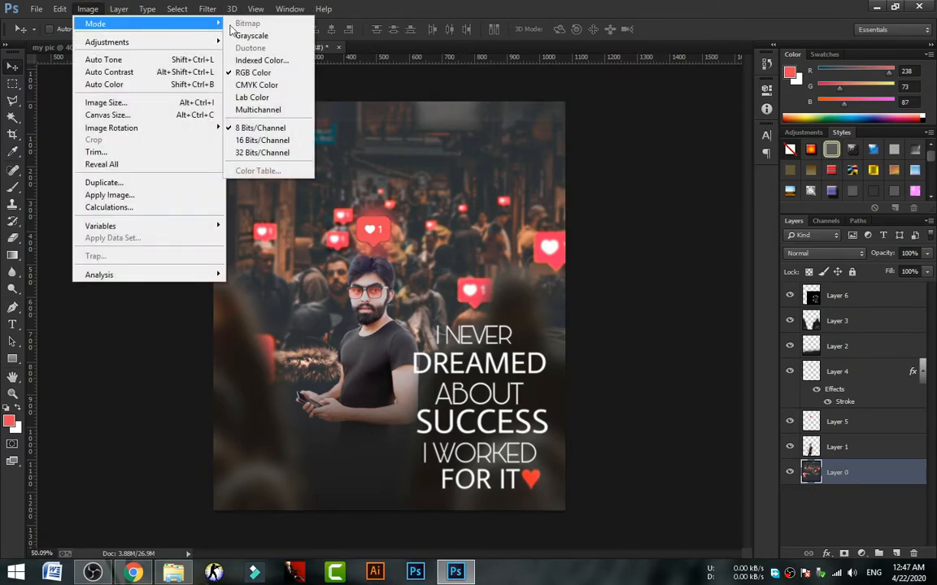
{"action": "mouse_move", "coordinate": [145, 42]}
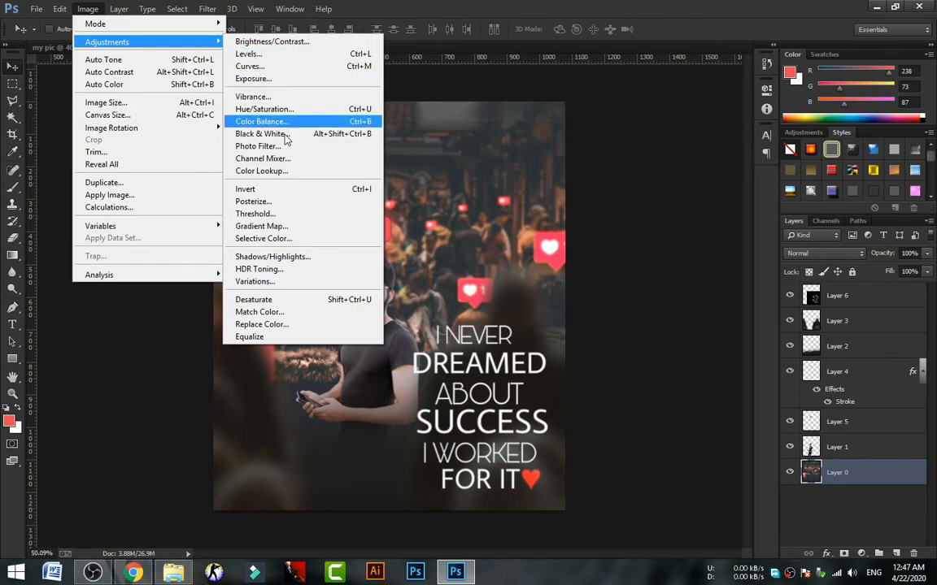
{"action": "left_click", "coordinate": [343, 73]}
{"action": "left_click_drag", "start_coordinate": [439, 91], "coordinate": [690, 101]}
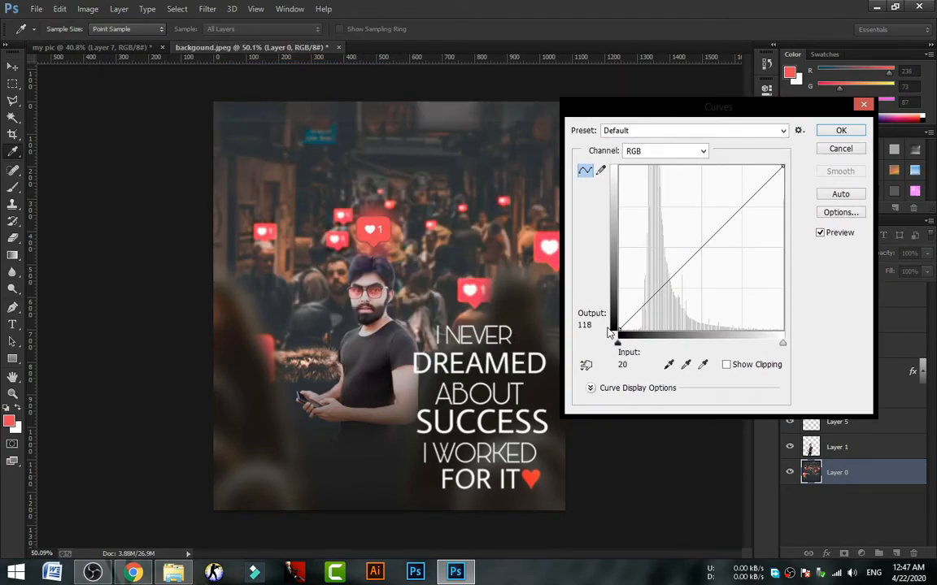
{"action": "left_click_drag", "start_coordinate": [618, 342], "coordinate": [630, 347]}
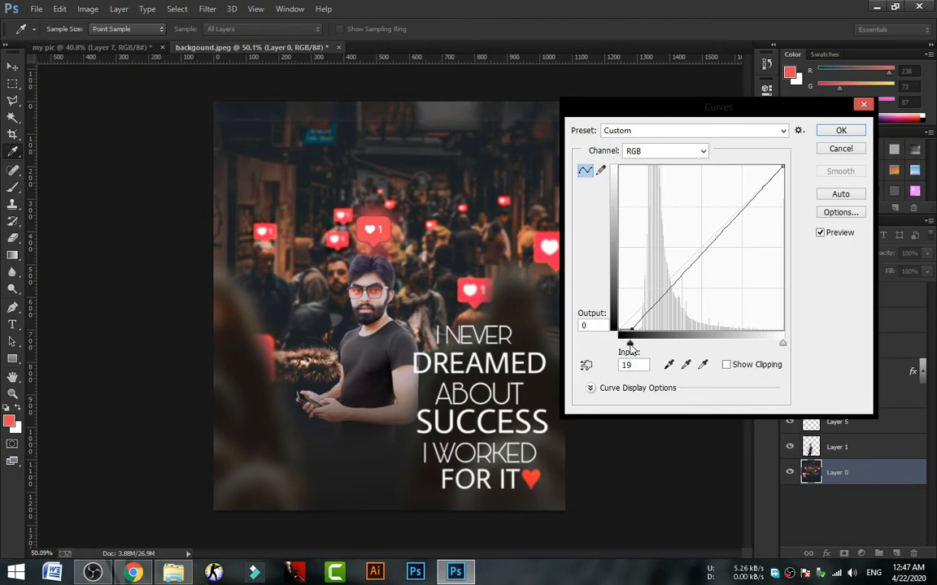
{"action": "left_click", "coordinate": [840, 131]}
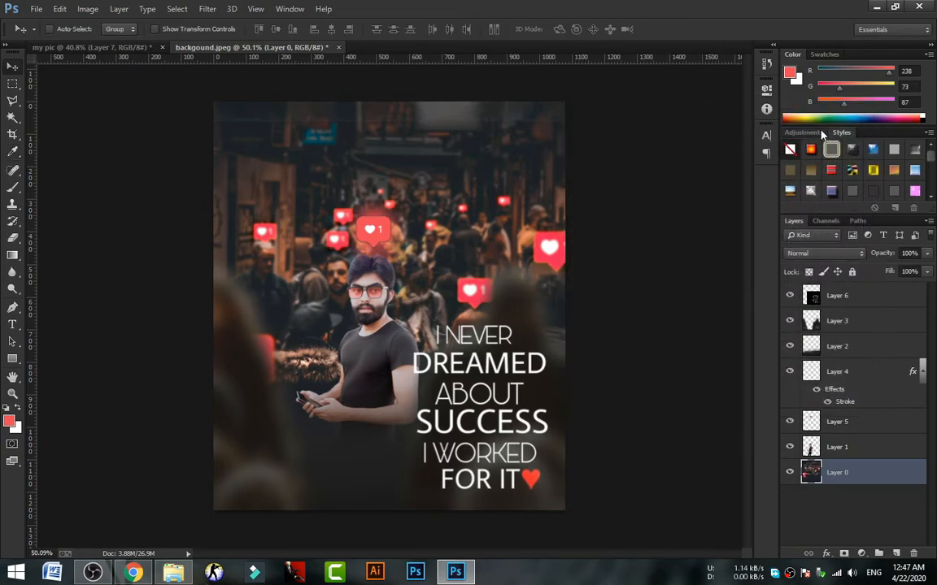
Flatten all layers into one image and convert the resulting background into an editable layer
{"action": "scroll", "coordinate": [404, 262], "scroll_direction": "up", "scroll_amount": 1}
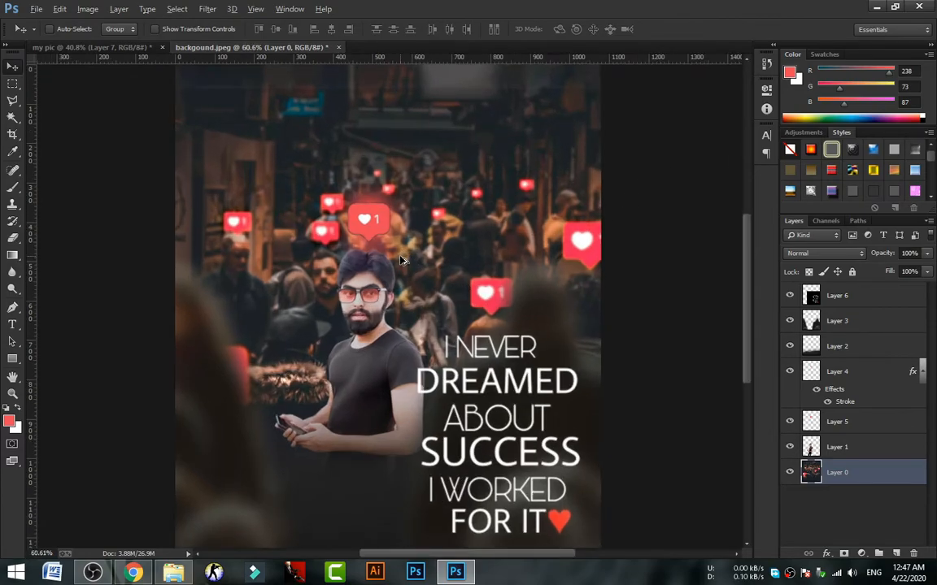
{"action": "key", "text": "alt"}
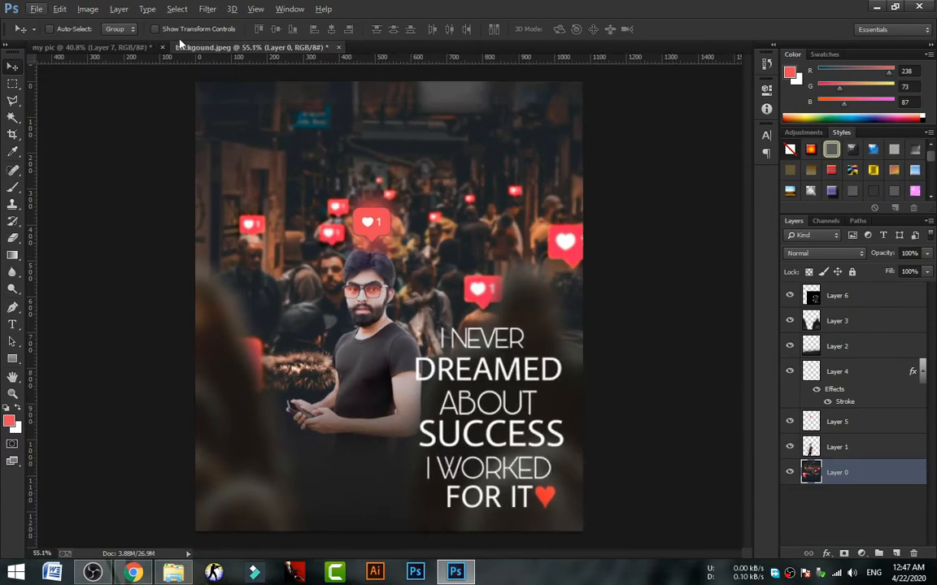
{"action": "left_click", "coordinate": [868, 298]}
{"action": "left_click", "coordinate": [878, 474], "text": "shift"}
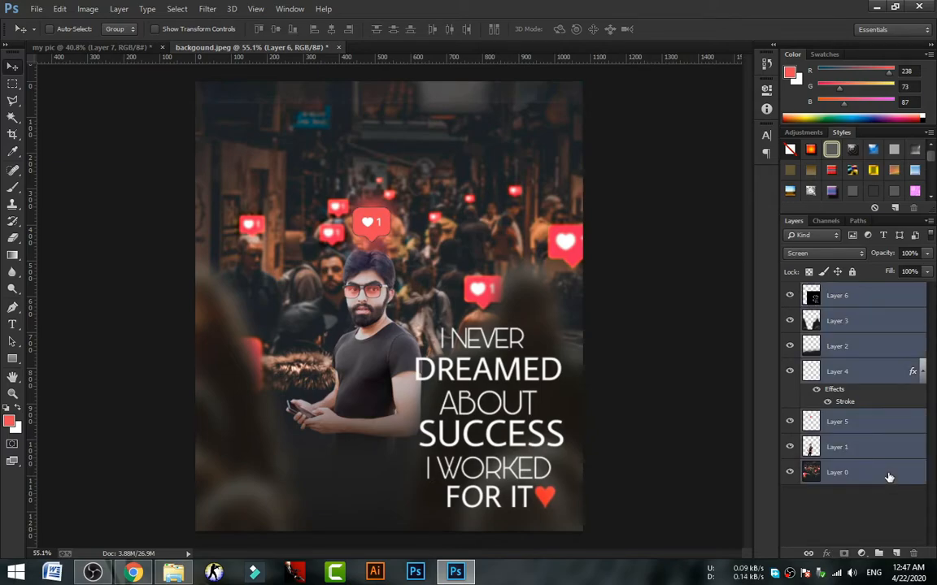
{"action": "right_click", "coordinate": [884, 299]}
{"action": "left_click", "coordinate": [756, 383]}
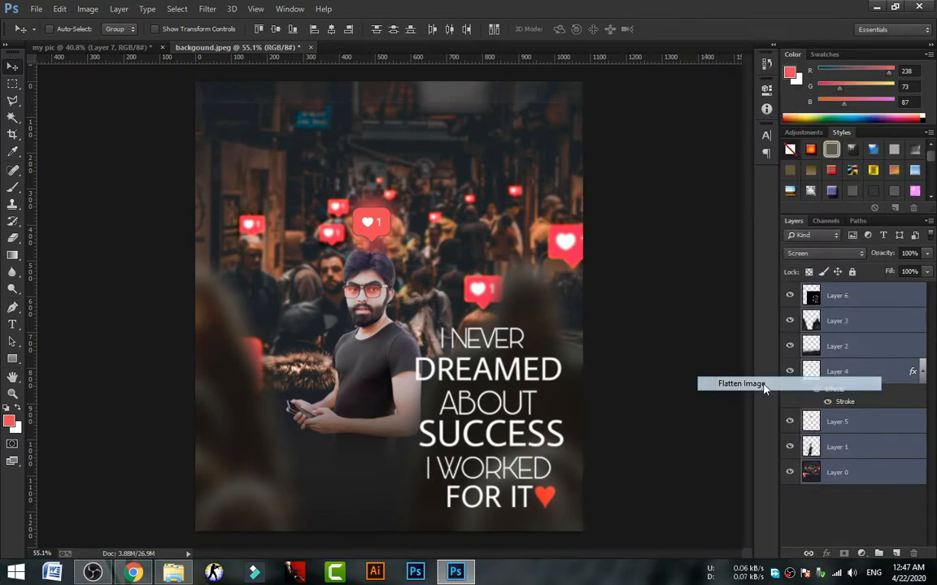
{"action": "left_click", "coordinate": [912, 295]}
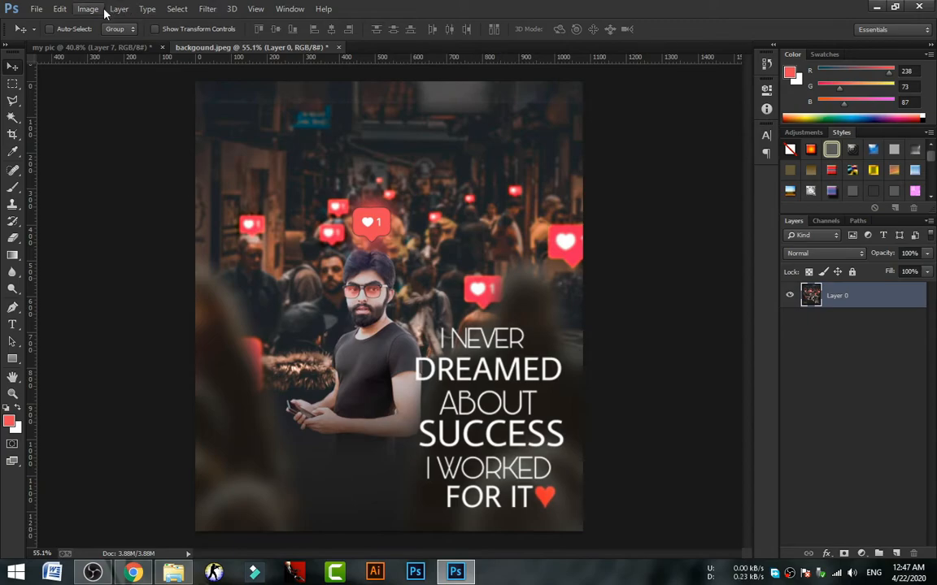
Apply the Color Efex Pro 4 Colorize filter to the flattened image, fine-tuning its strength and highlights
{"action": "left_click", "coordinate": [207, 9]}
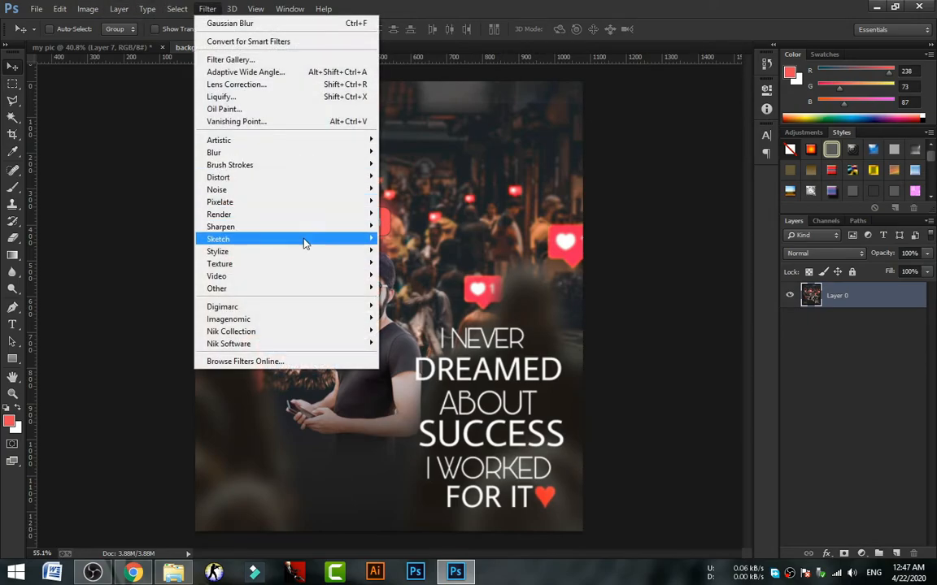
{"action": "mouse_move", "coordinate": [352, 336]}
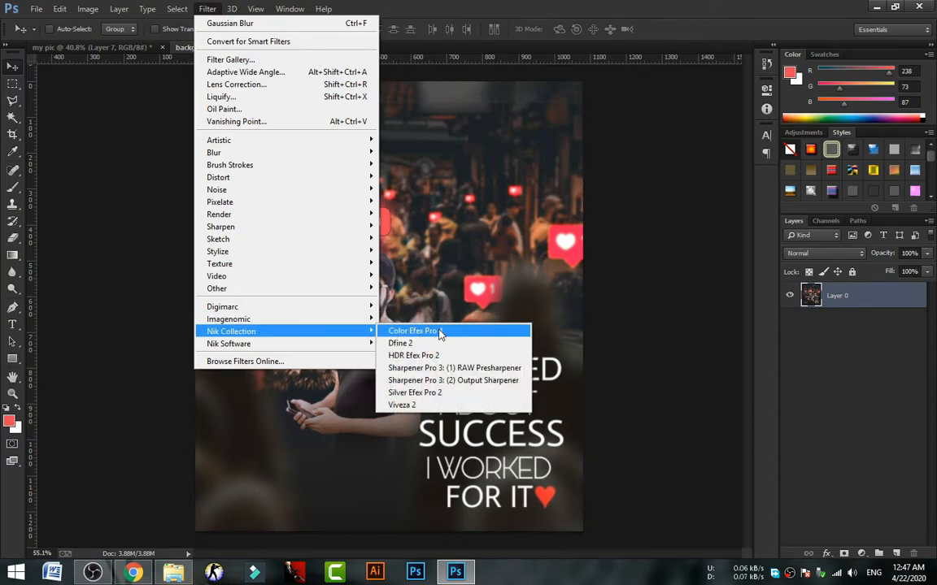
{"action": "left_click", "coordinate": [437, 332]}
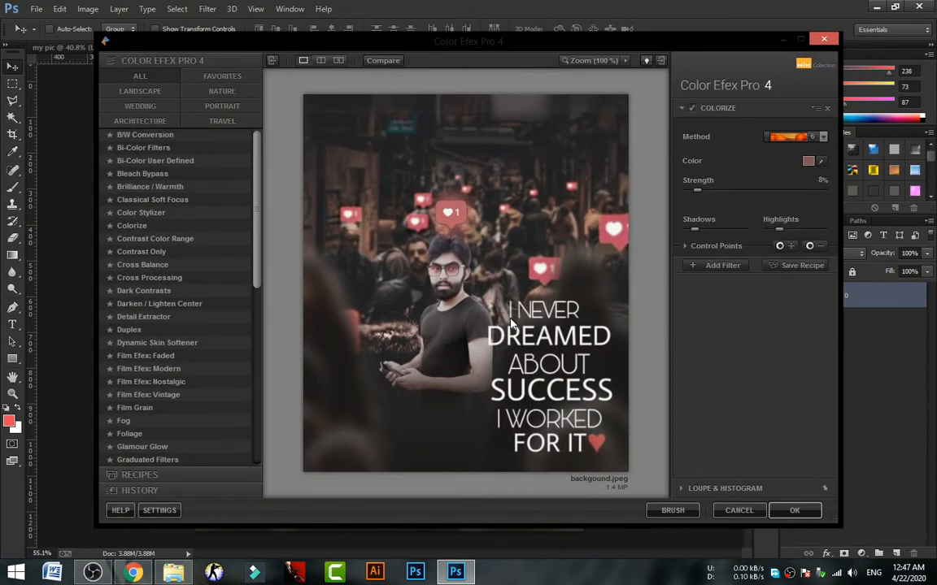
{"action": "mouse_move", "coordinate": [693, 233]}
{"action": "mouse_move", "coordinate": [700, 197]}
{"action": "left_mouse_down"}
{"action": "mouse_move", "coordinate": [727, 197]}
{"action": "mouse_move", "coordinate": [697, 197]}
{"action": "left_mouse_up"}
{"action": "mouse_move", "coordinate": [779, 230]}
{"action": "left_mouse_down"}
{"action": "mouse_move", "coordinate": [828, 236]}
{"action": "mouse_move", "coordinate": [778, 233]}
{"action": "left_mouse_up"}
{"action": "left_click", "coordinate": [791, 513]}
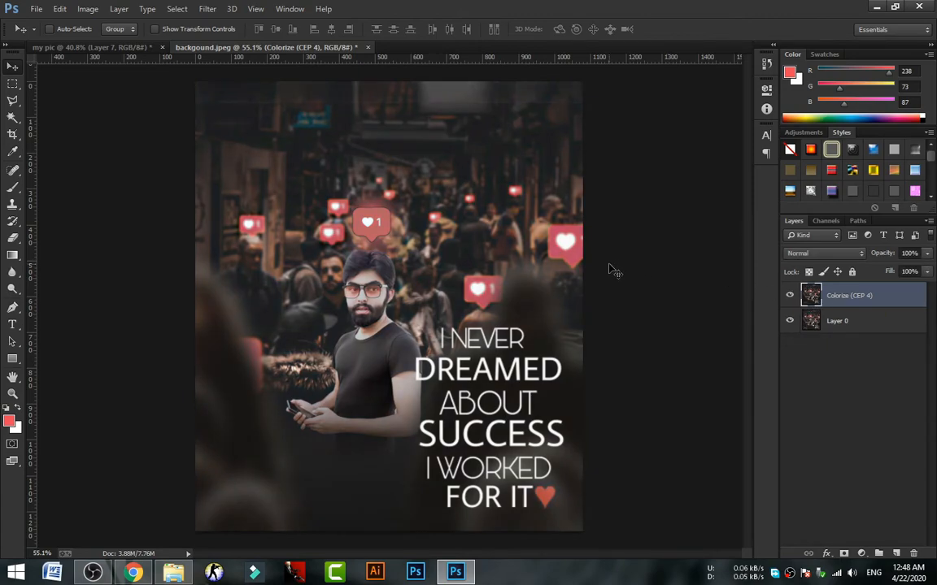
Apply Levels to the Colorize layer with input black 0, midtones 1.04 and output white 243
{"action": "scroll", "coordinate": [319, 307], "scroll_direction": "up", "scroll_amount": 3}
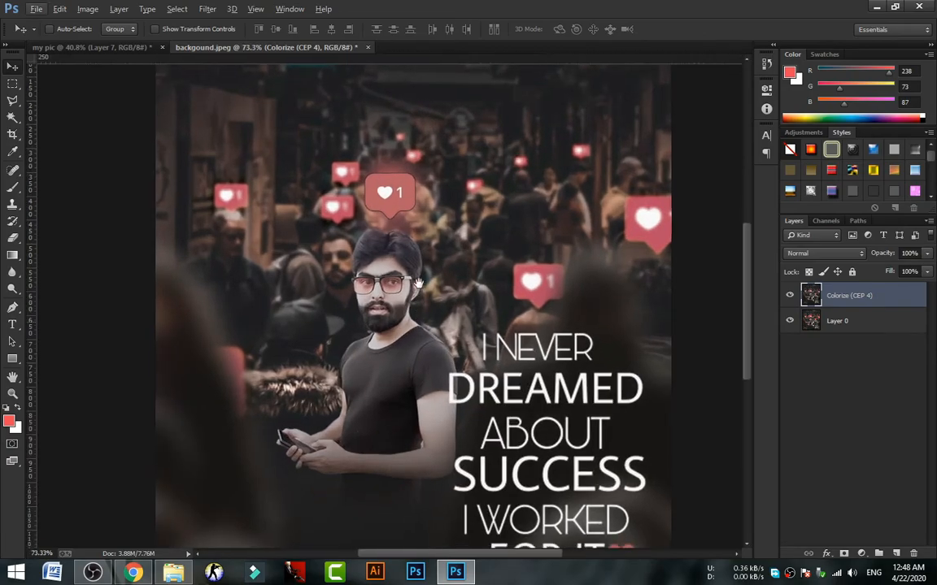
{"action": "scroll", "coordinate": [417, 286], "scroll_direction": "down", "scroll_amount": 3}
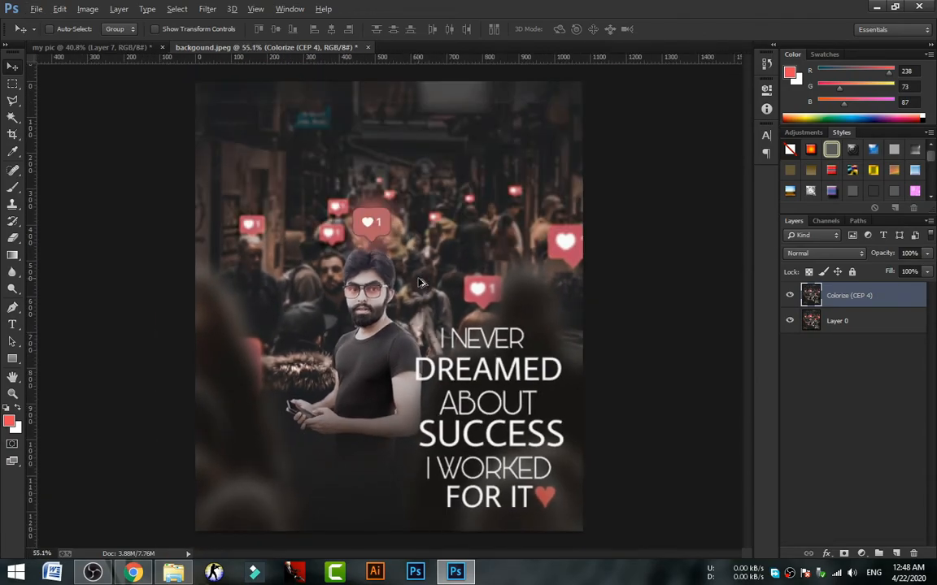
{"action": "left_click", "coordinate": [115, 9]}
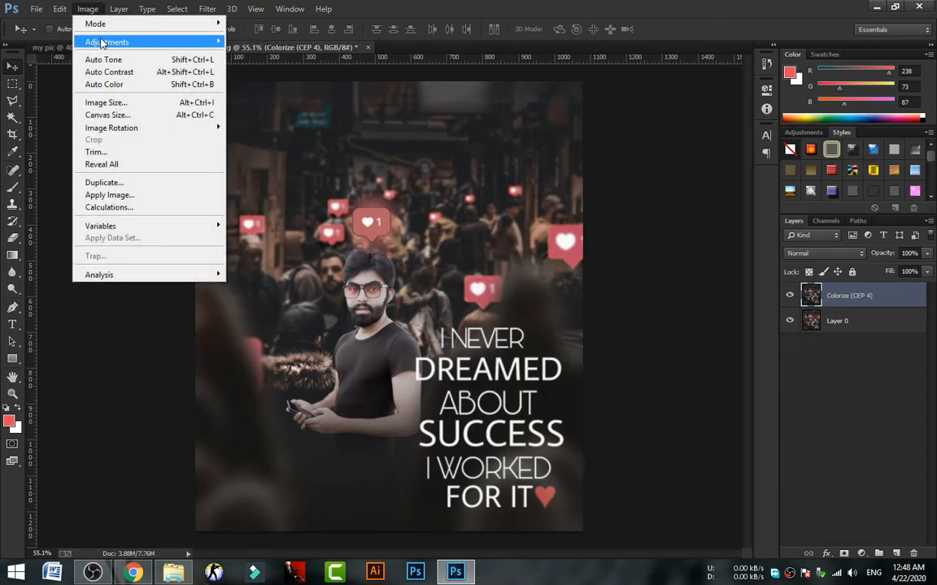
{"action": "mouse_move", "coordinate": [93, 41]}
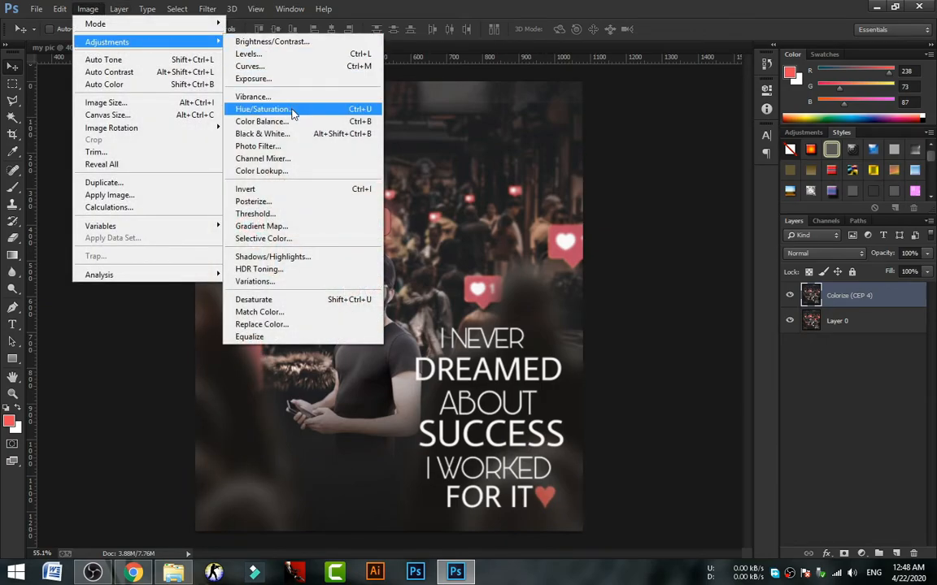
{"action": "left_click", "coordinate": [285, 54]}
{"action": "left_click_drag", "start_coordinate": [628, 342], "coordinate": [638, 343]}
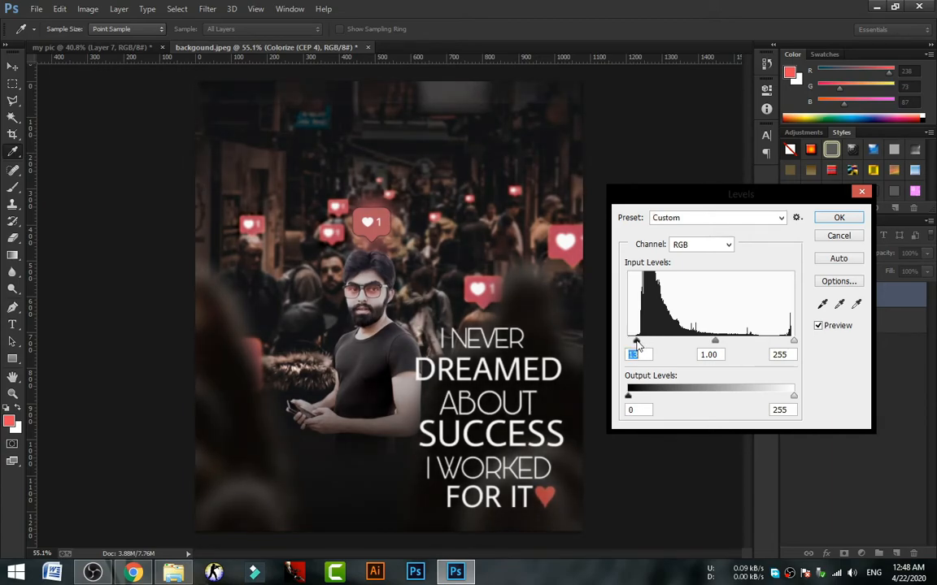
{"action": "left_click_drag", "start_coordinate": [793, 396], "coordinate": [786, 396]}
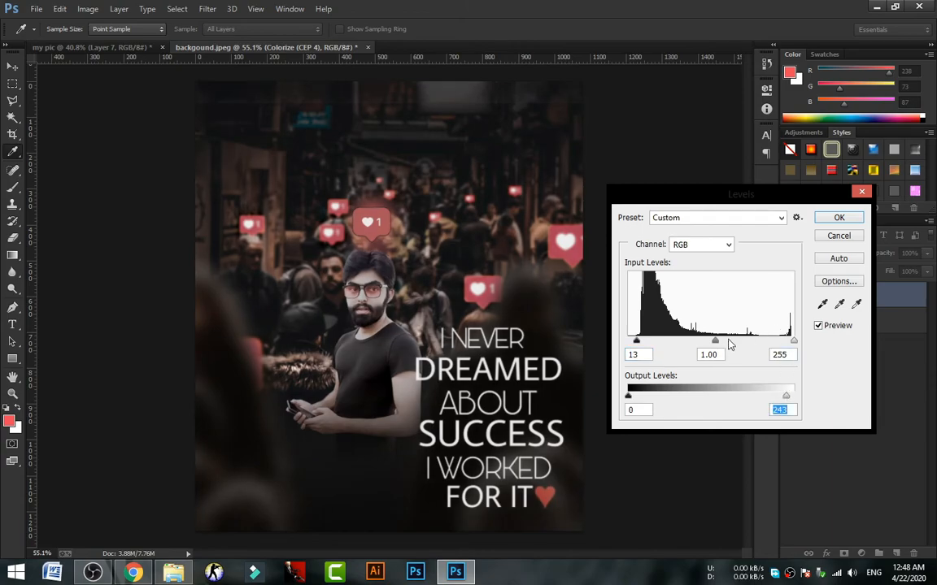
{"action": "left_click_drag", "start_coordinate": [716, 343], "coordinate": [704, 345]}
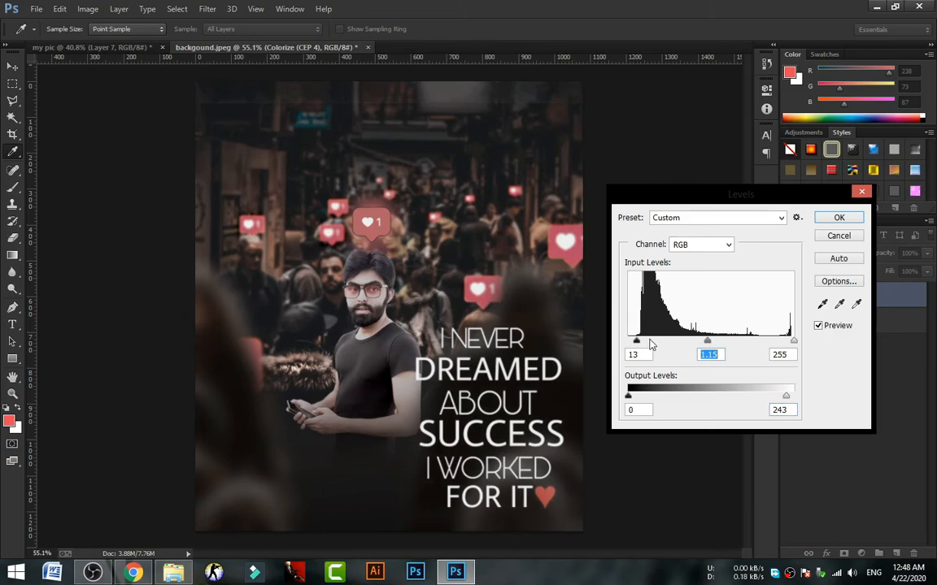
{"action": "left_click_drag", "start_coordinate": [636, 341], "coordinate": [626, 341]}
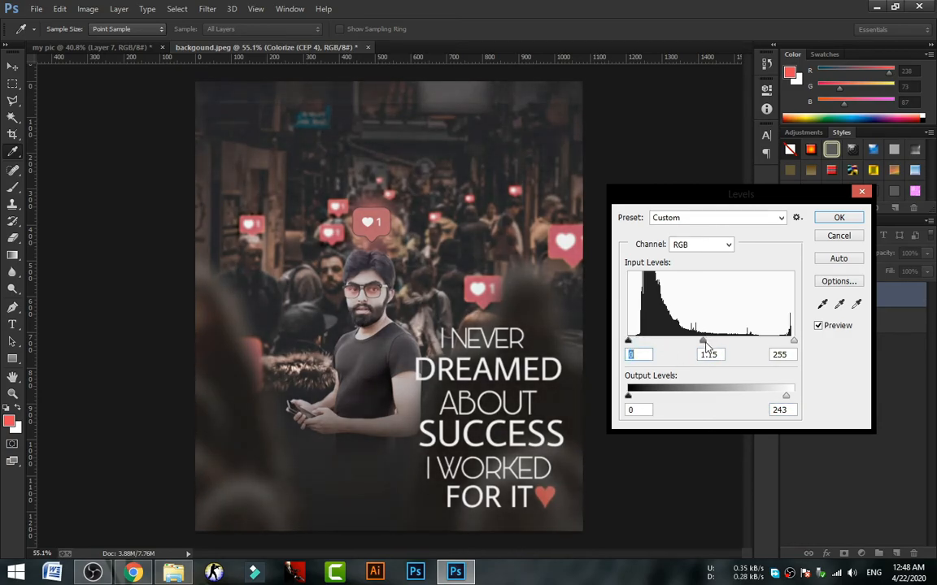
{"action": "left_click", "coordinate": [703, 342]}
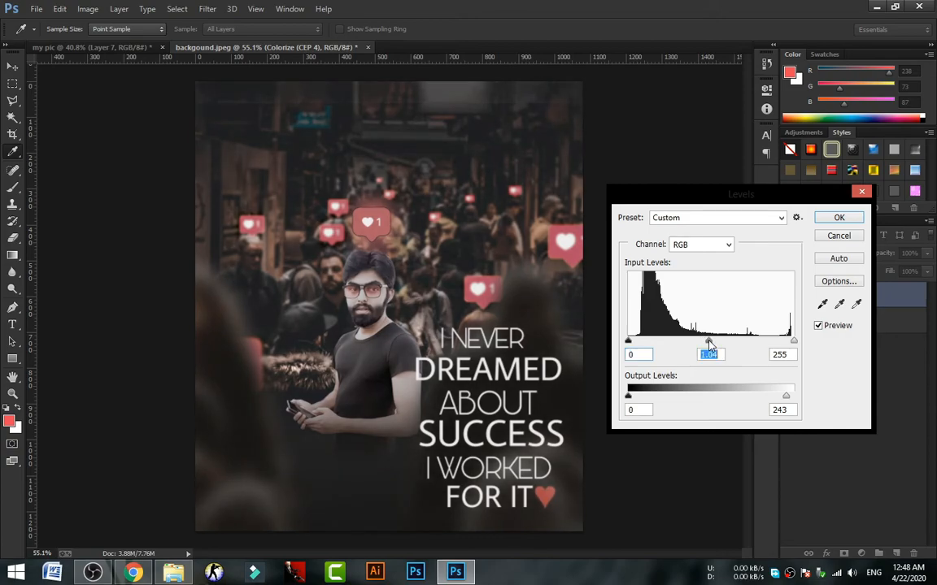
{"action": "left_click", "coordinate": [838, 218]}
{"action": "scroll", "coordinate": [423, 327], "scroll_direction": "up", "scroll_amount": 2}
{"action": "left_click_drag", "start_coordinate": [447, 336], "coordinate": [512, 274]}
{"action": "scroll", "coordinate": [511, 272], "scroll_direction": "down", "scroll_amount": 1}
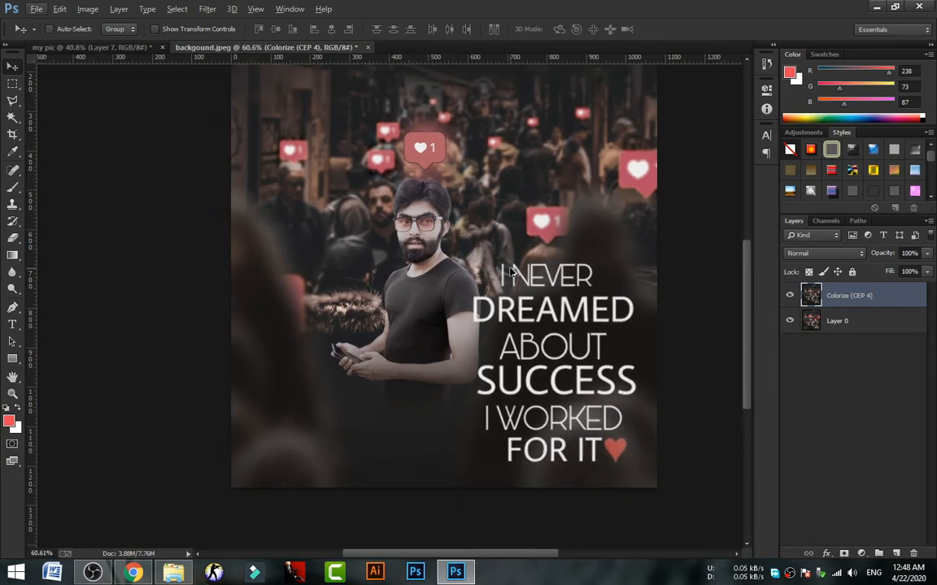
{"action": "scroll", "coordinate": [511, 271], "scroll_direction": "down", "scroll_amount": 2}
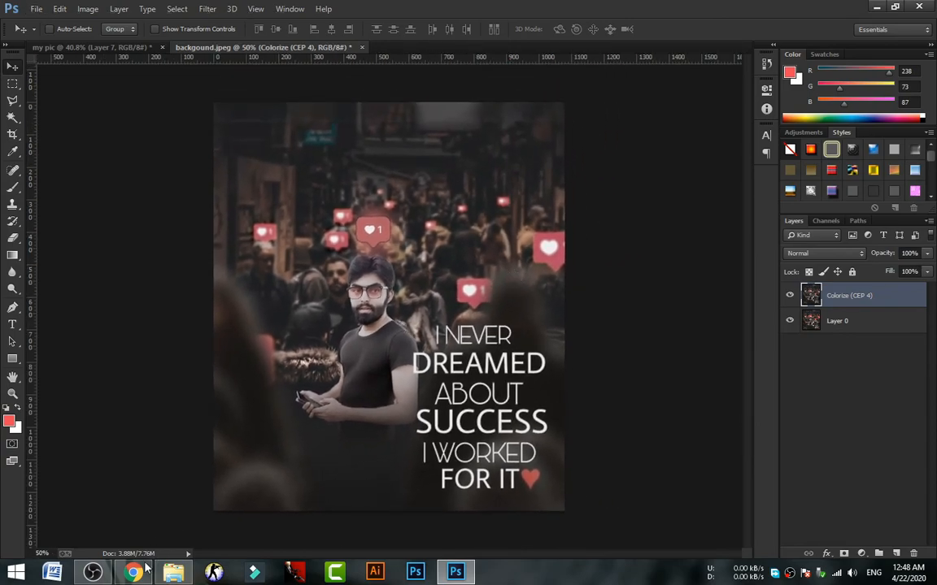
{"action": "left_click", "coordinate": [94, 572]}
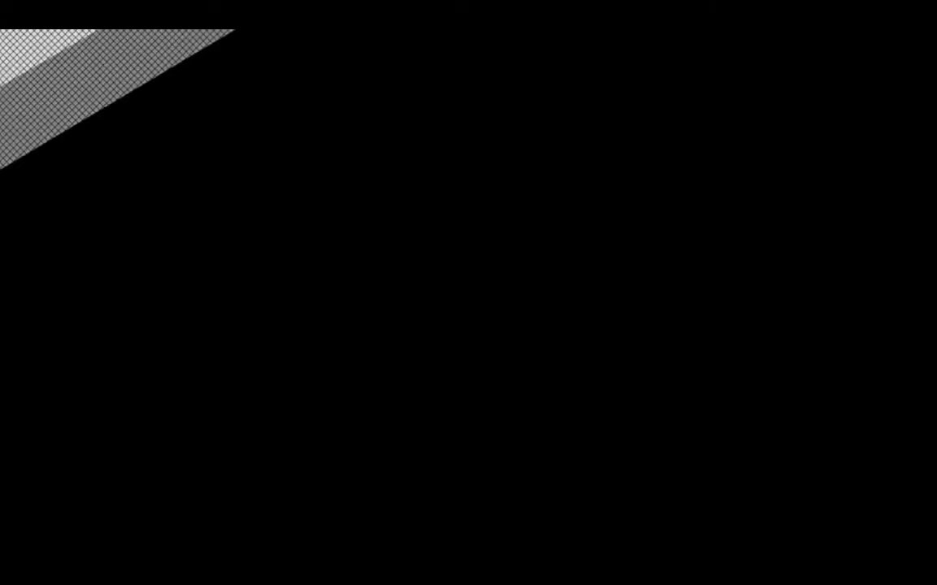